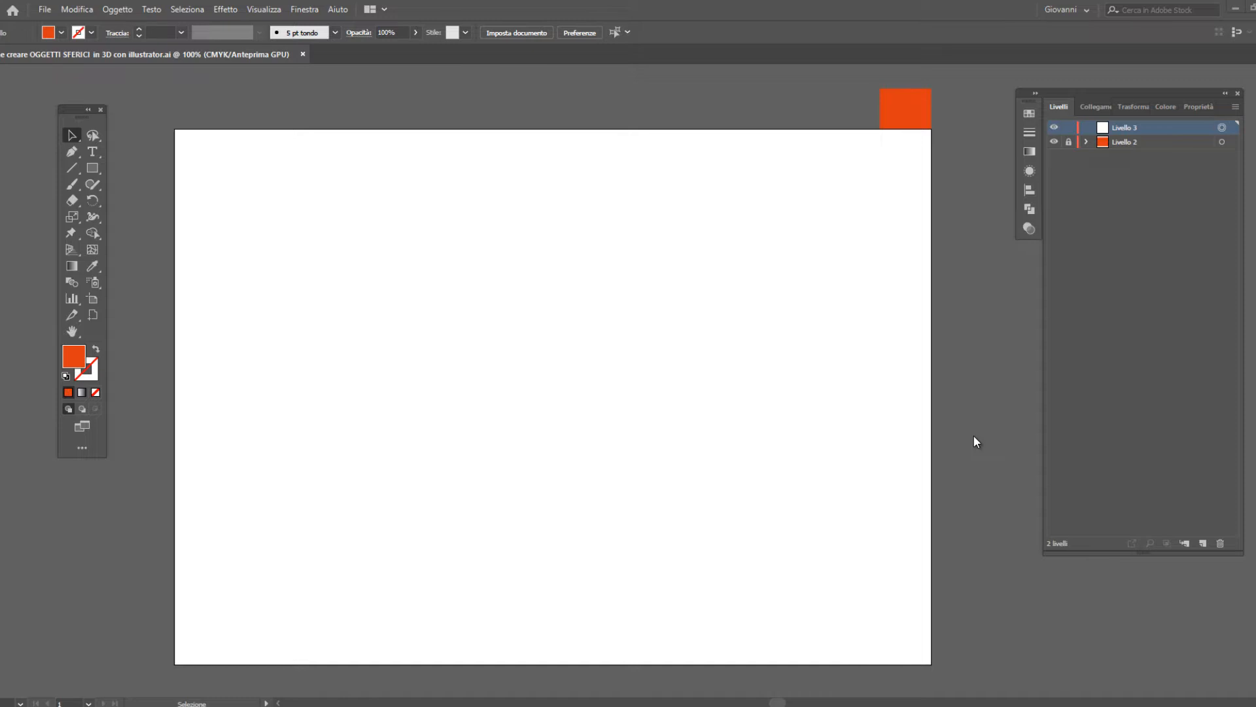
Draw an orange rectangle about 79 by 12 mm near the artboard's upper-left corner and place a copy directly beneath it.
{"action": "left_click", "coordinate": [88, 168]}
{"action": "left_click_drag", "start_coordinate": [225, 201], "coordinate": [427, 231]}
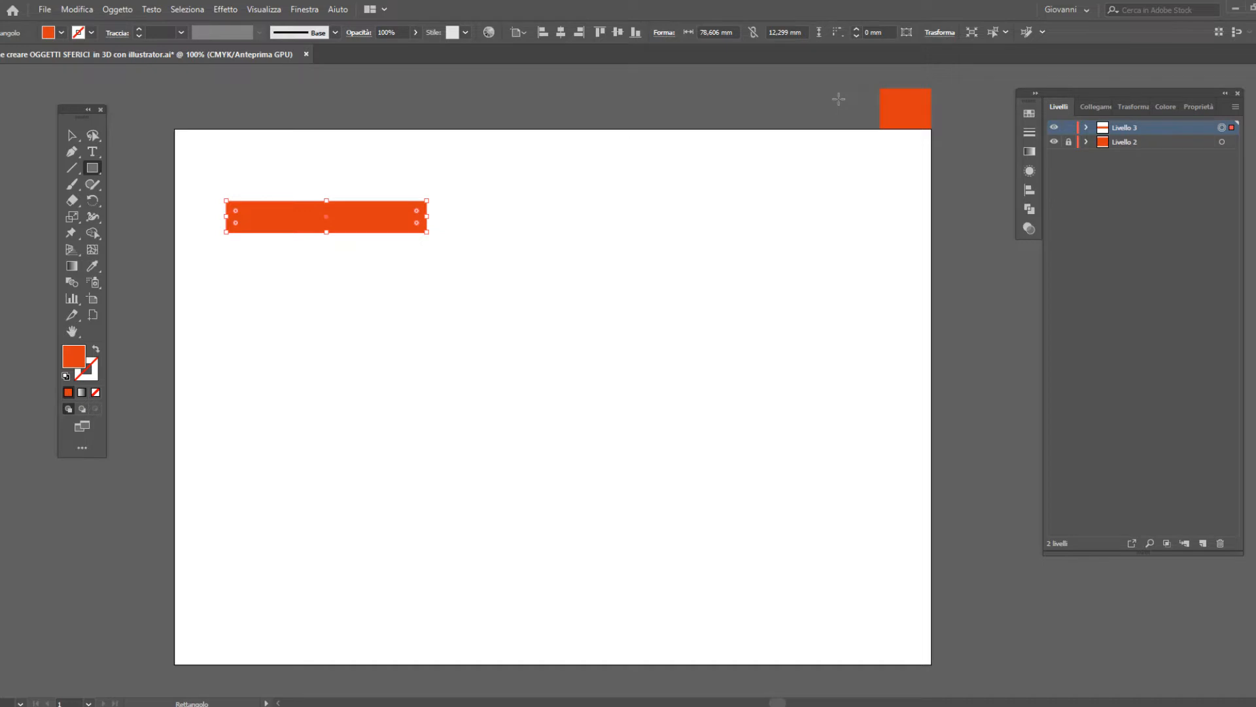
{"action": "left_click", "coordinate": [71, 135]}
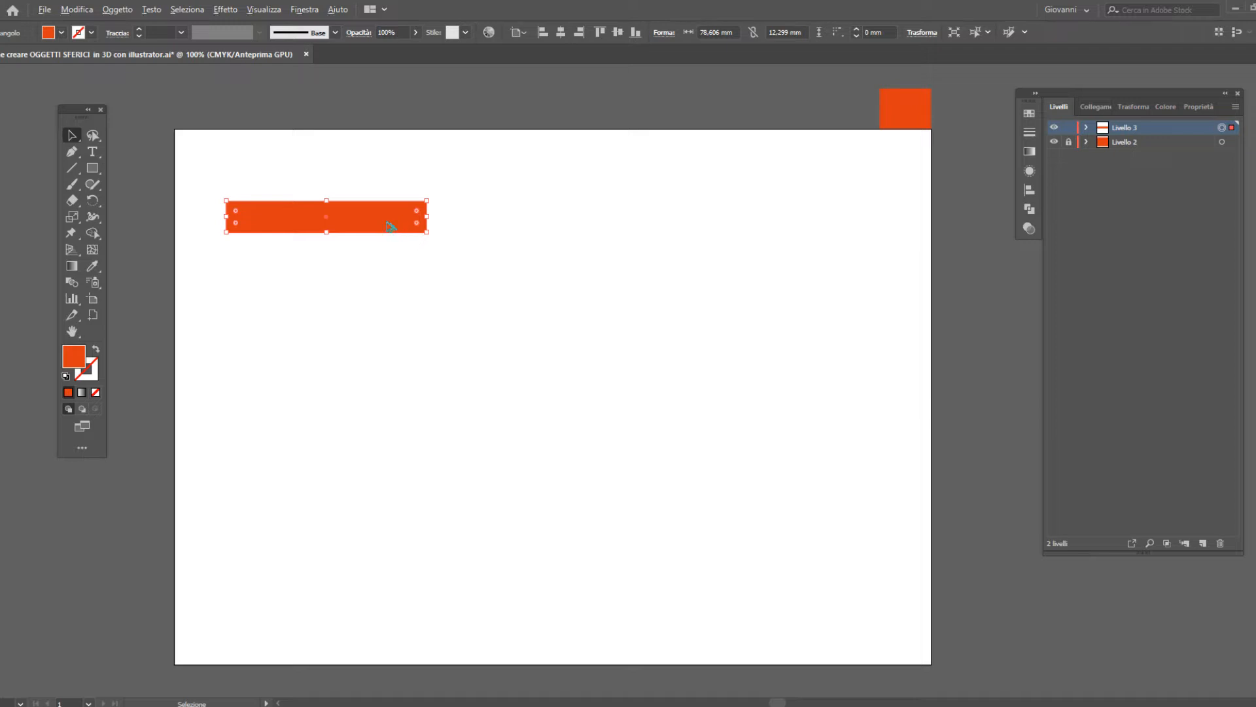
{"action": "left_click_drag", "start_coordinate": [387, 222], "coordinate": [391, 258]}
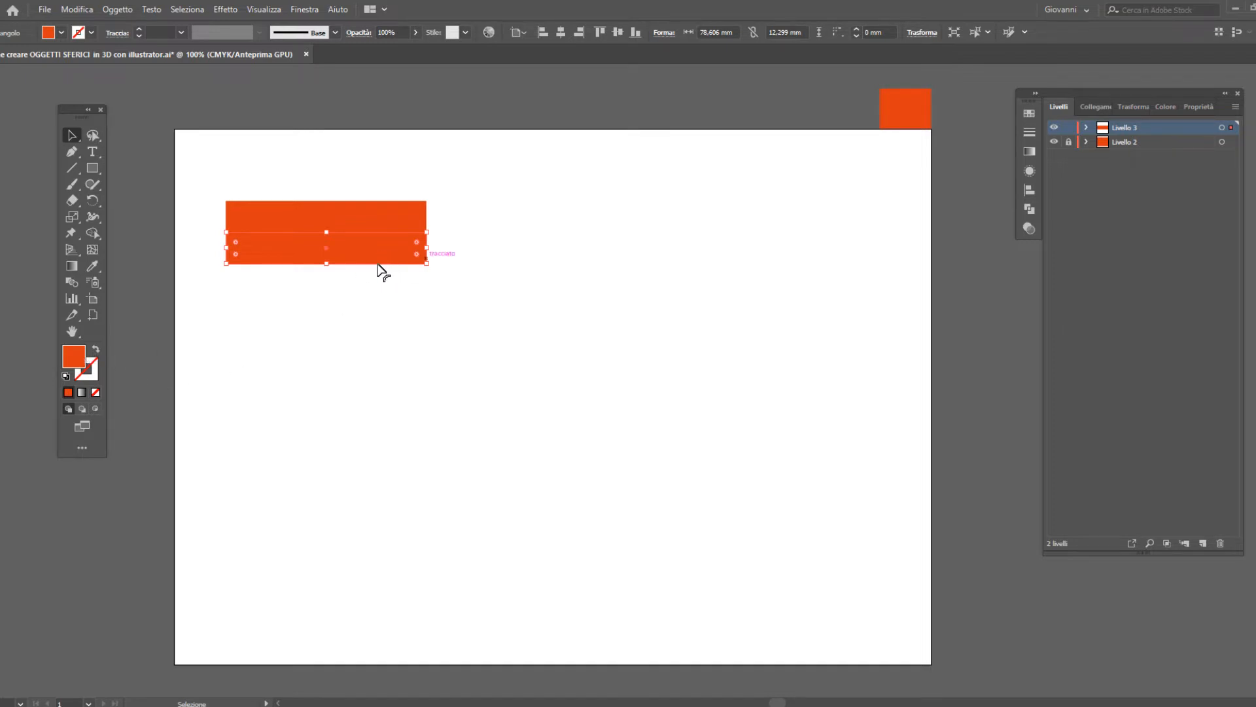
Fill the lower rectangle with white.
{"action": "left_click", "coordinate": [1166, 107]}
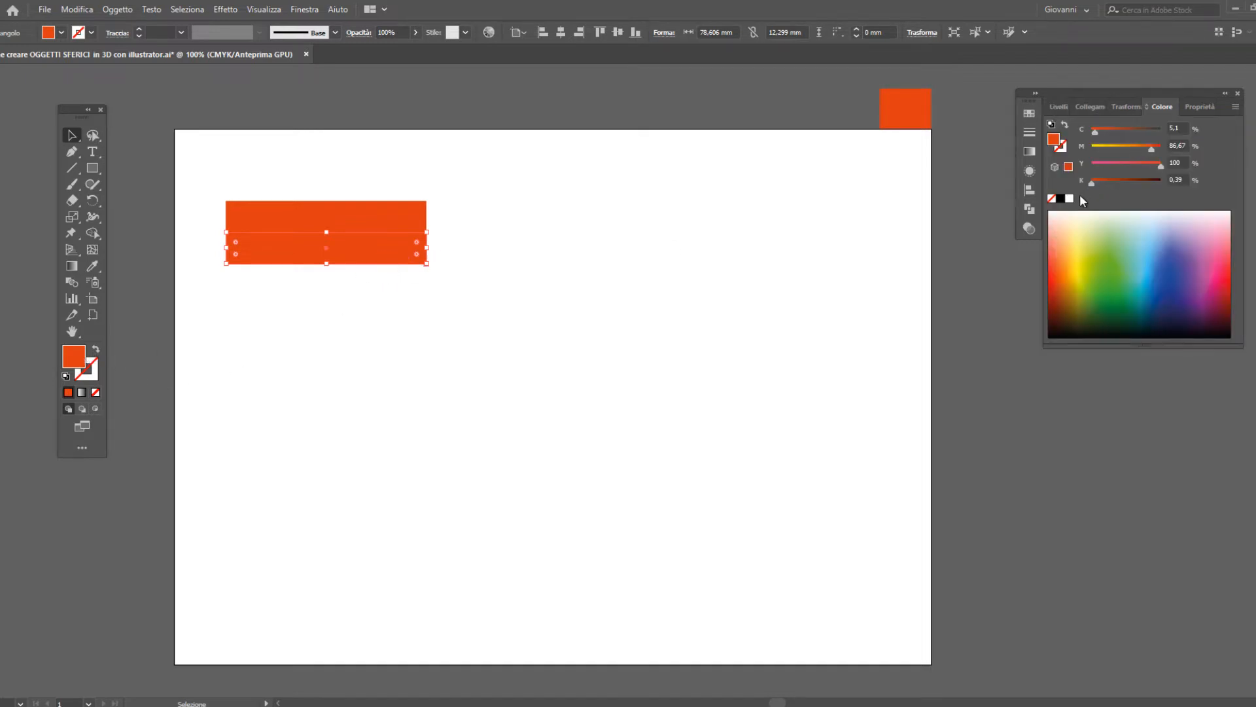
{"action": "left_click", "coordinate": [1069, 198]}
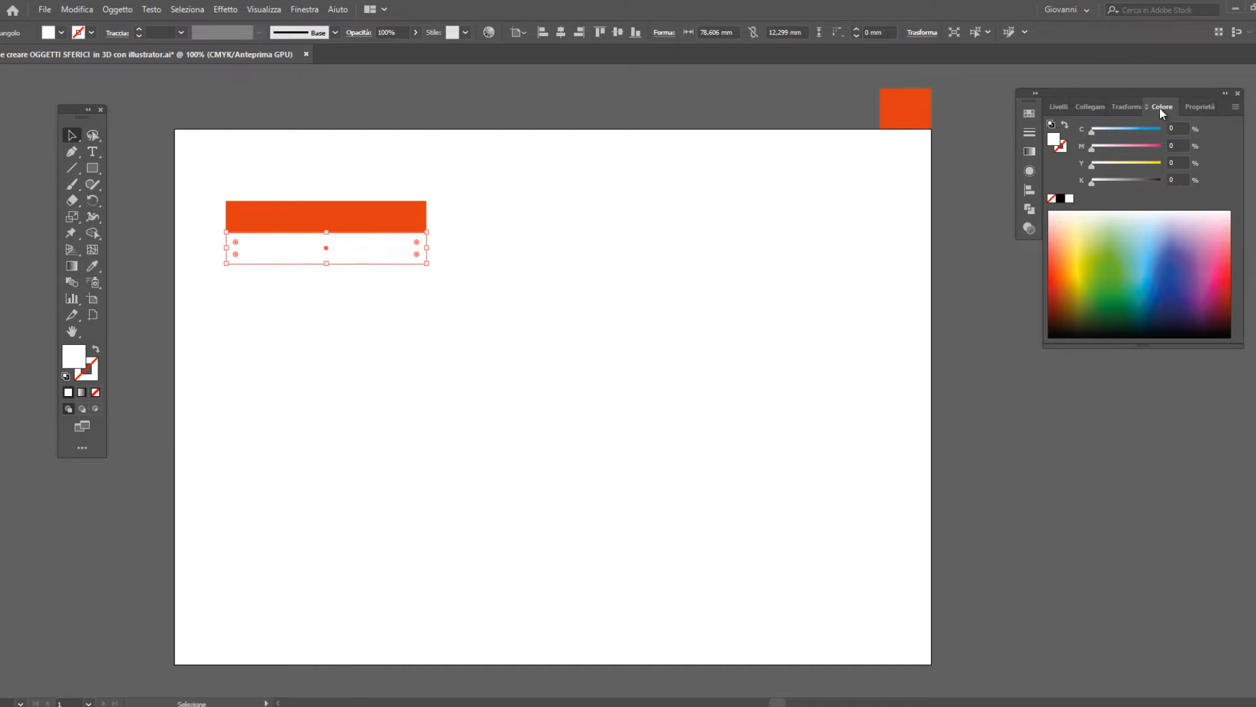
{"action": "double_click", "coordinate": [73, 368]}
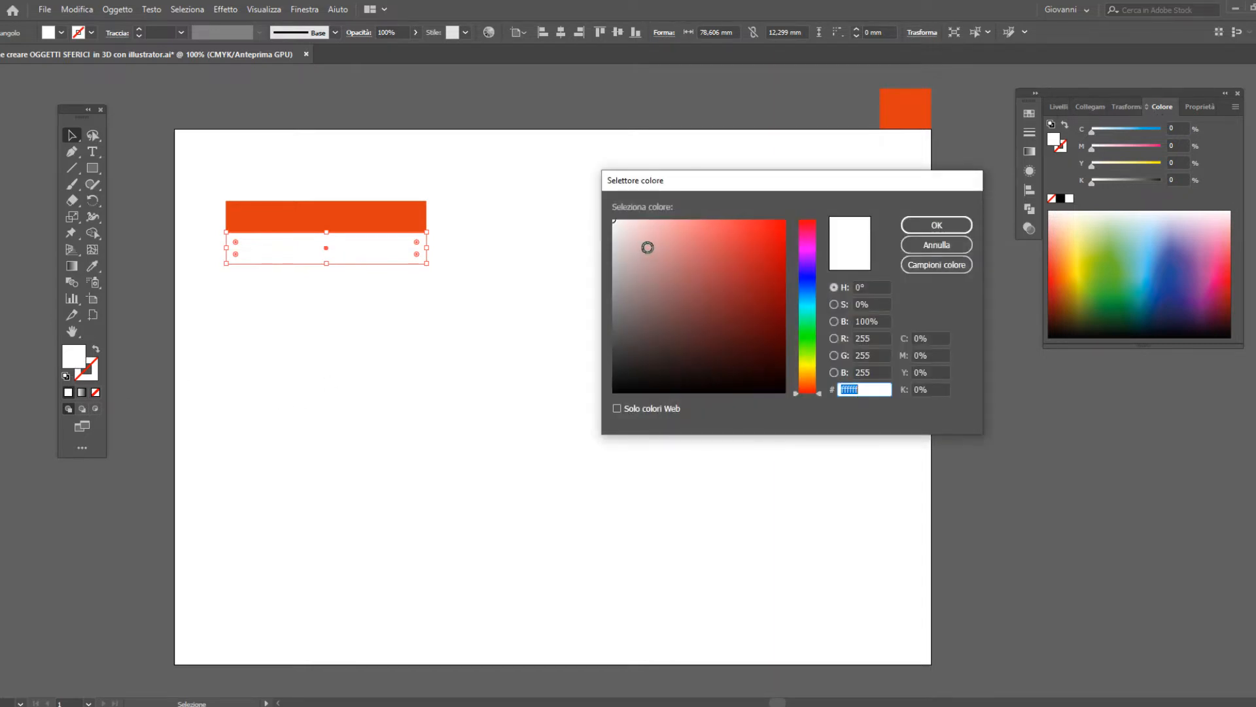
{"action": "left_click", "coordinate": [937, 225]}
{"action": "left_click", "coordinate": [1059, 107]}
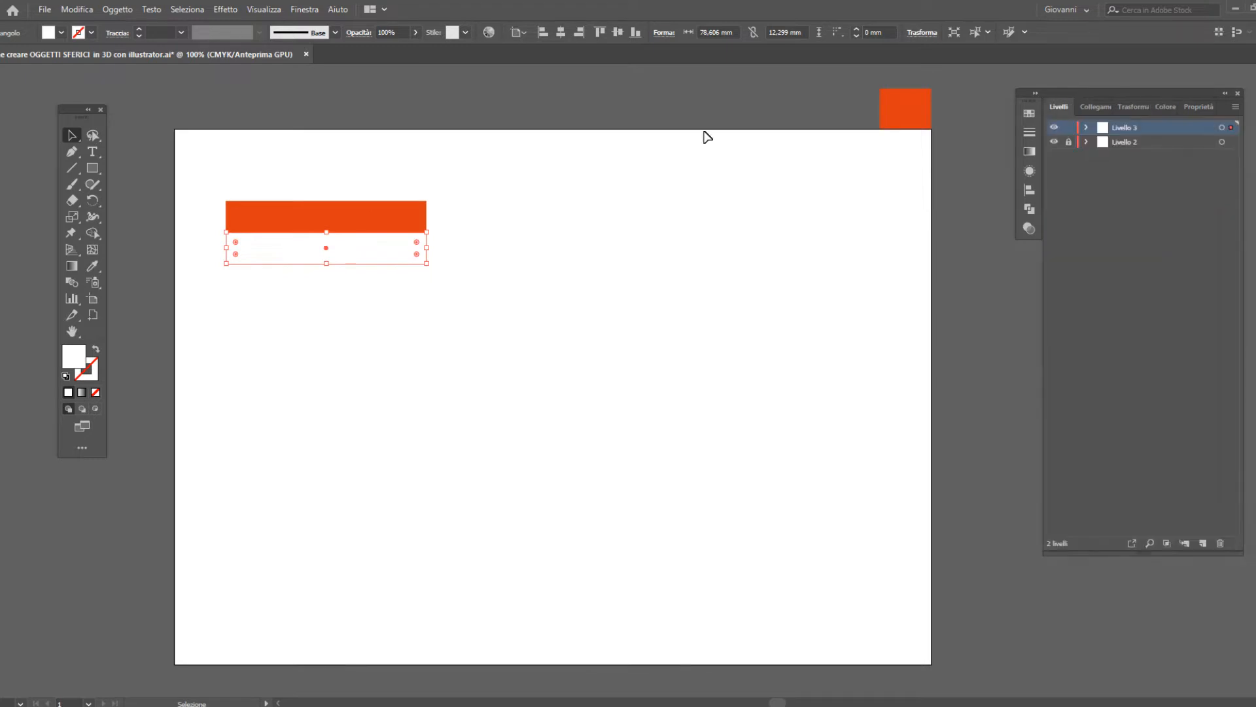
Copy the orange and white pair directly beneath itself and repeat the copy until six pairs are stacked.
{"action": "left_click_drag", "start_coordinate": [311, 173], "coordinate": [381, 297]}
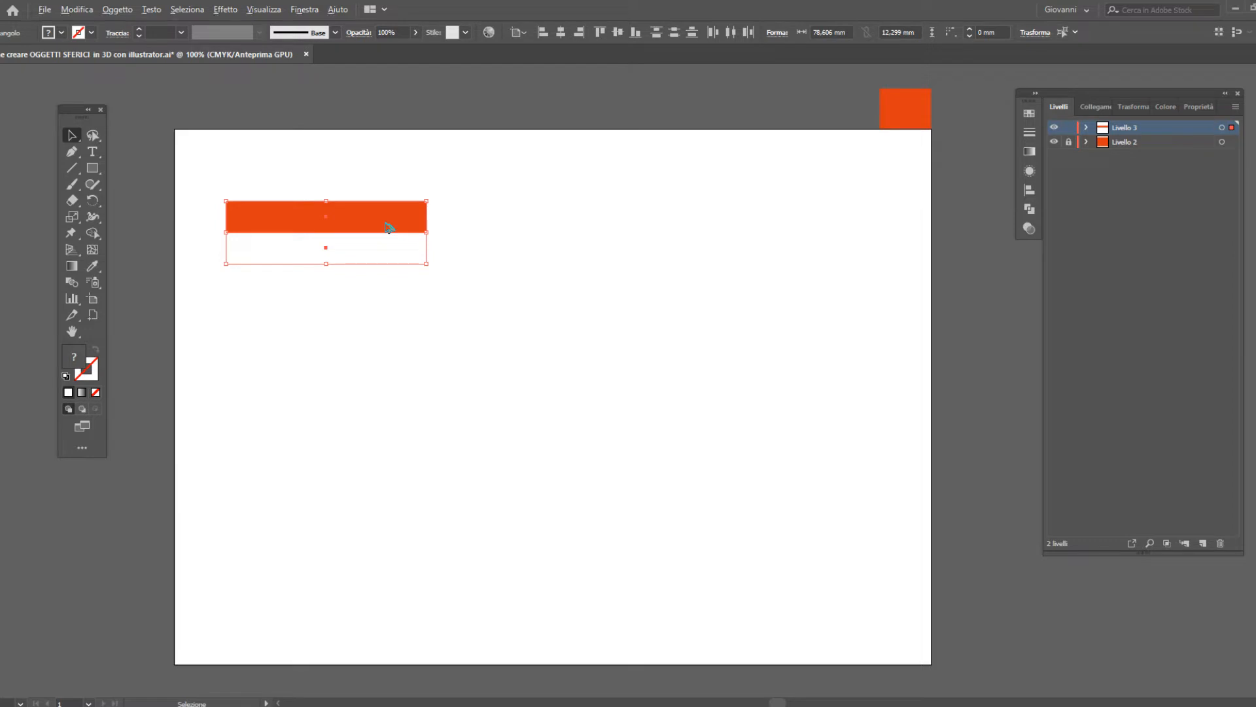
{"action": "left_click_drag", "start_coordinate": [388, 226], "coordinate": [390, 286]}
{"action": "left_click", "coordinate": [416, 259], "text": "shift"}
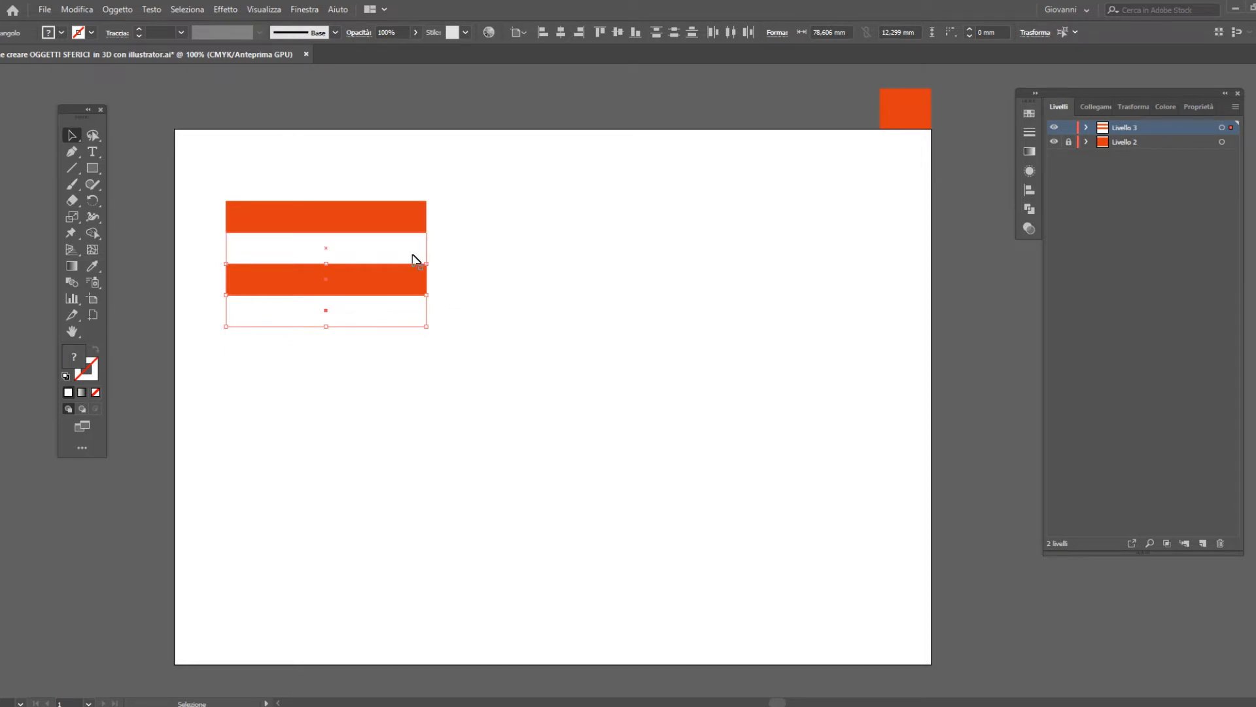
{"action": "left_click", "coordinate": [405, 231], "text": "shift"}
{"action": "key", "text": "ctrl+d"}
{"action": "key", "text": "ctrl+d"}
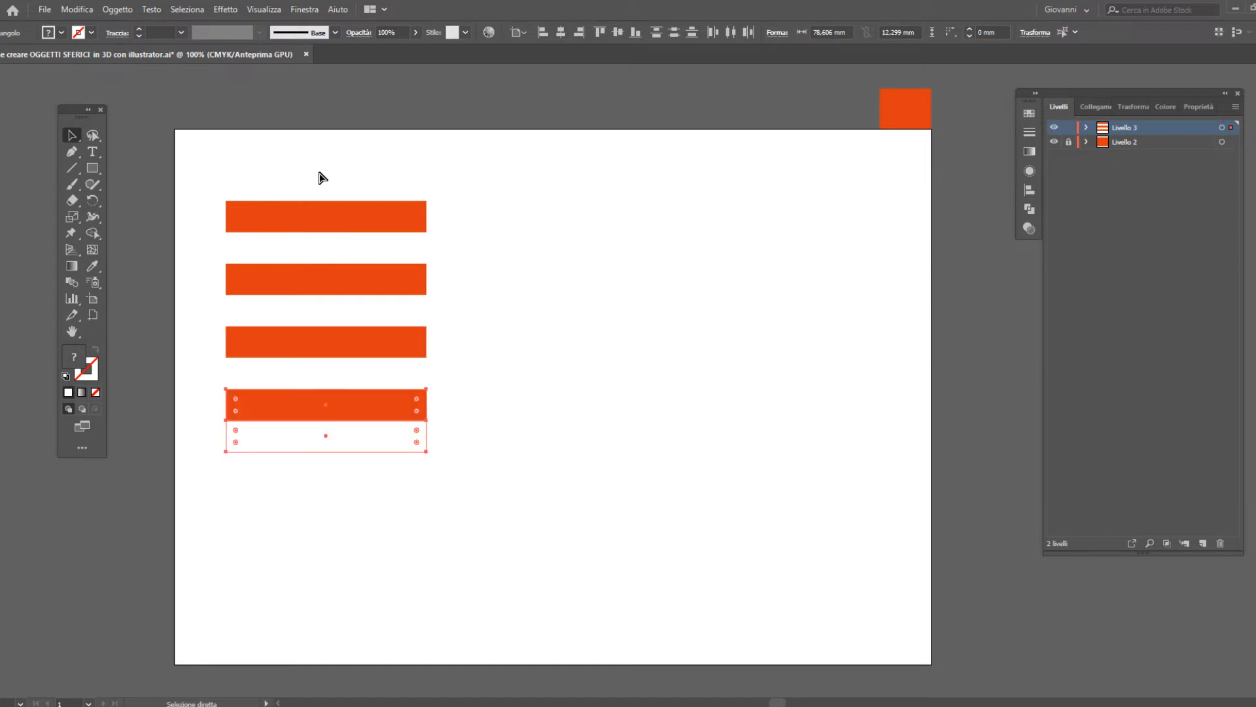
{"action": "key", "text": "ctrl+d"}
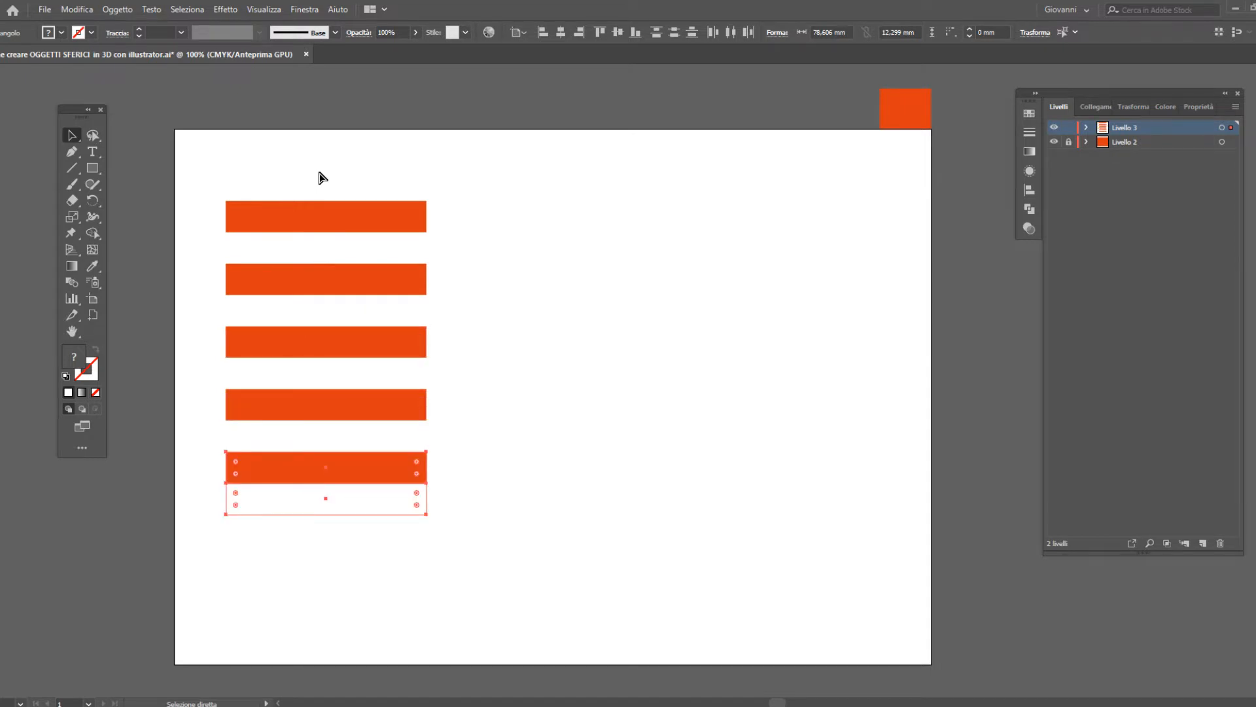
{"action": "key", "text": "ctrl+d"}
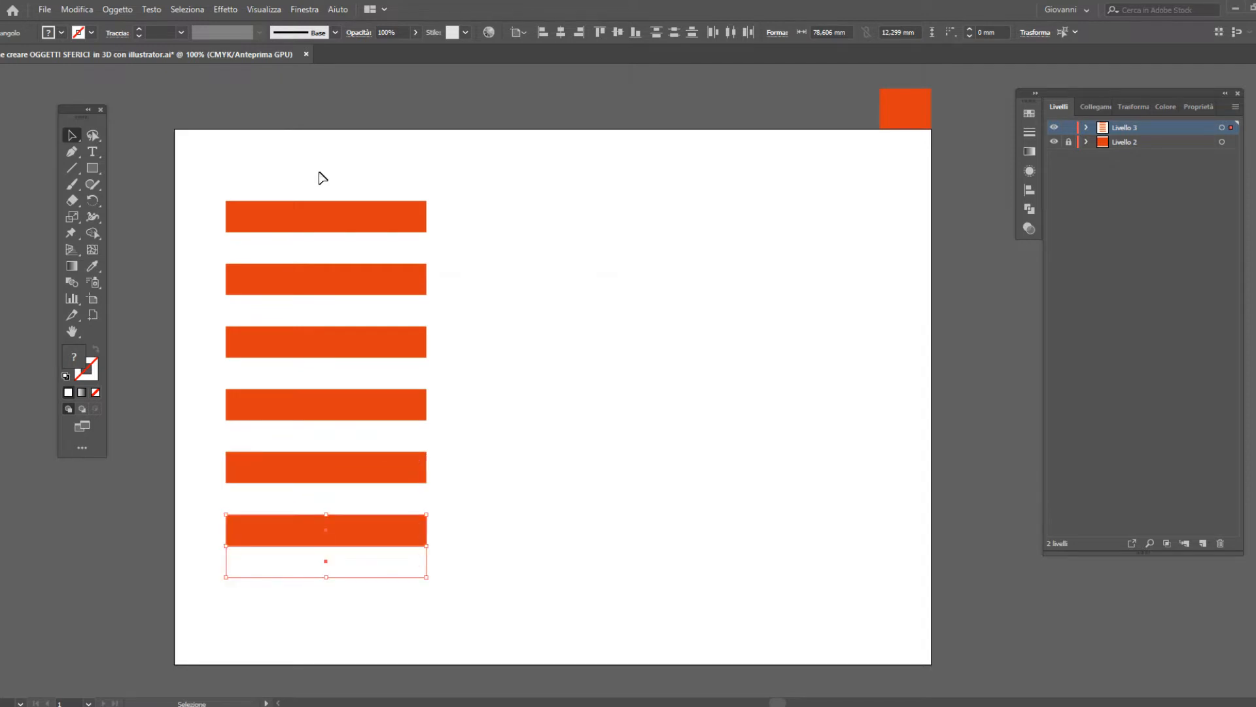
Copy the whole striped stack to the right of the original and rotate the copy 90° into vertical stripes, centred in the free space.
{"action": "left_click_drag", "start_coordinate": [317, 171], "coordinate": [415, 579]}
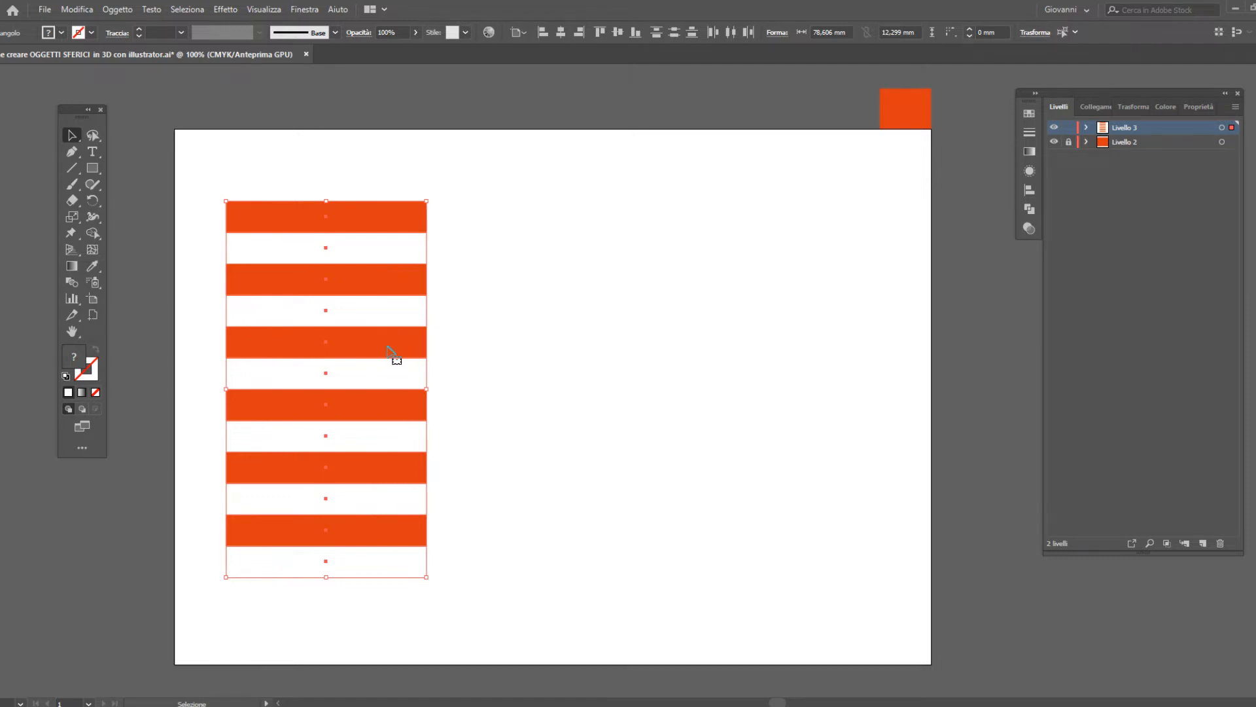
{"action": "left_click_drag", "start_coordinate": [391, 349], "coordinate": [696, 345]}
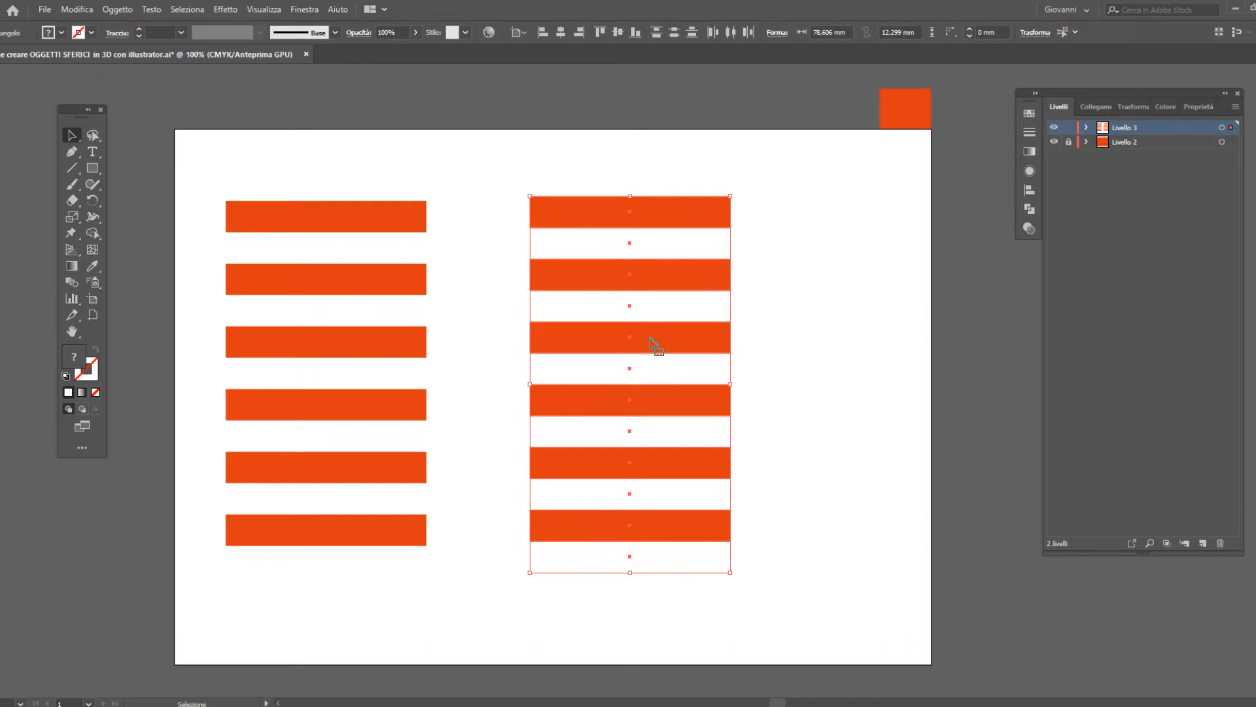
{"action": "double_click", "coordinate": [93, 202]}
{"action": "left_click_drag", "start_coordinate": [820, 156], "coordinate": [1017, 134]}
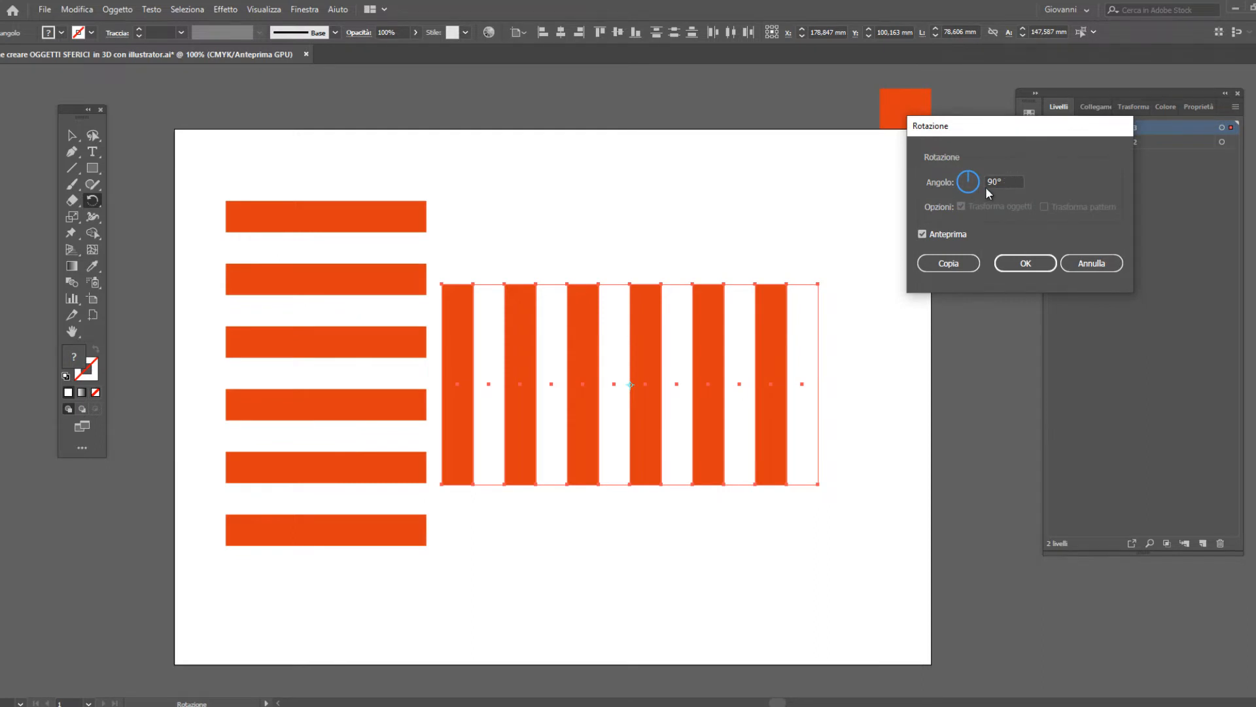
{"action": "left_click", "coordinate": [949, 233]}
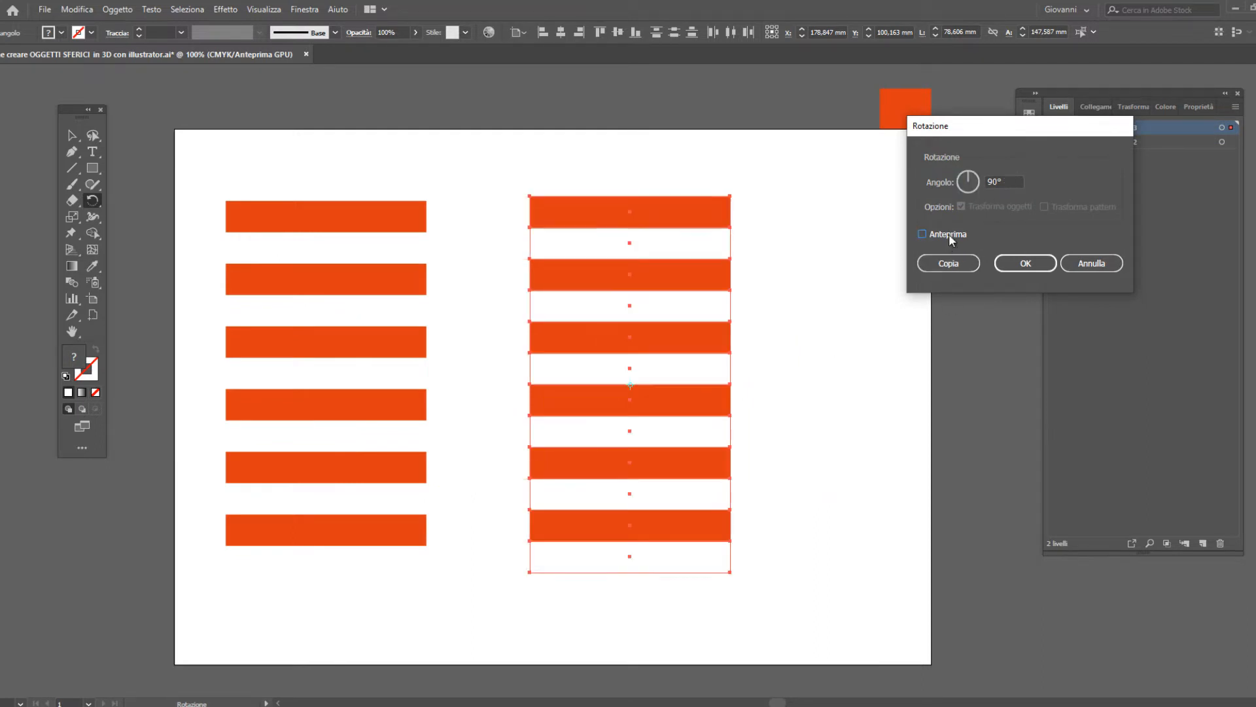
{"action": "left_click", "coordinate": [924, 233]}
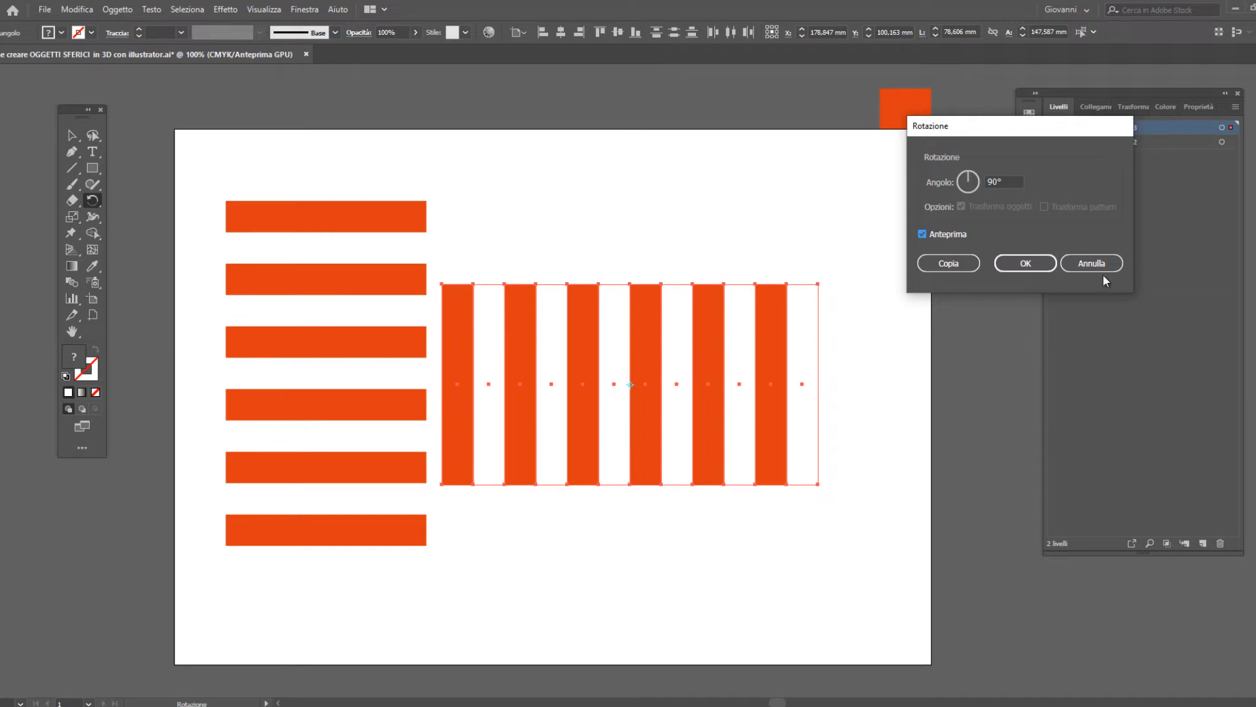
{"action": "left_click", "coordinate": [1039, 265]}
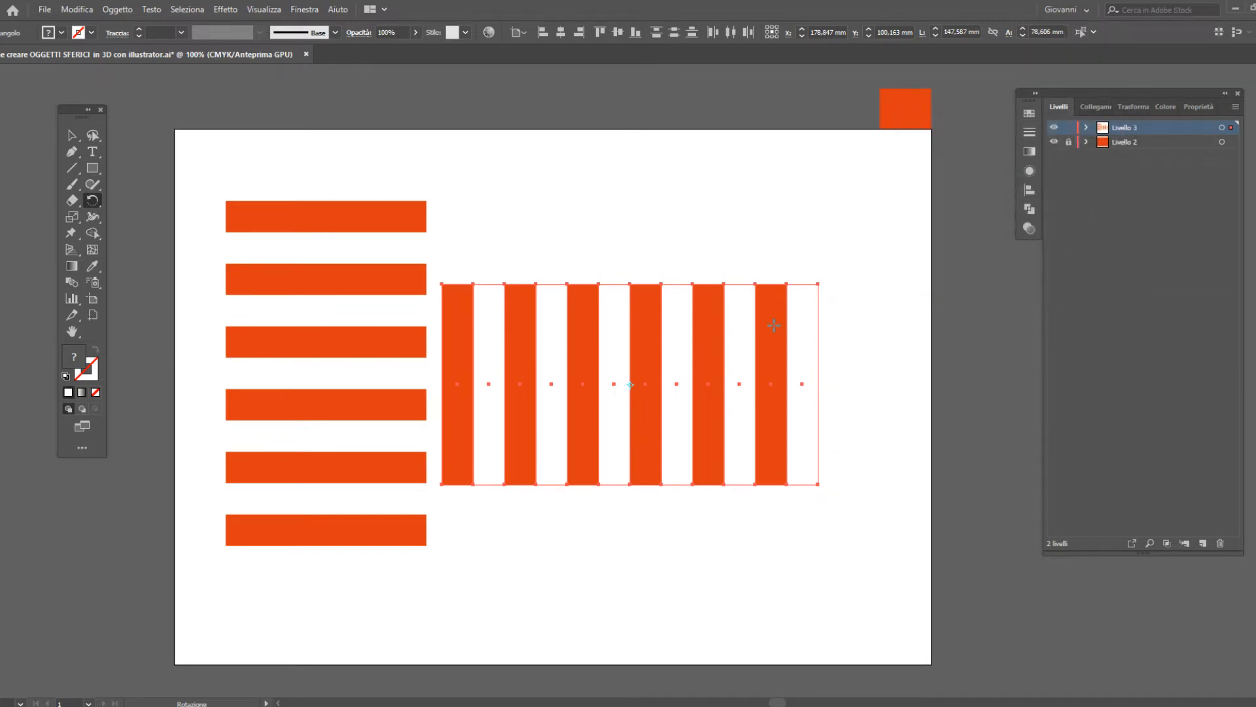
{"action": "key", "text": "v"}
{"action": "left_click_drag", "start_coordinate": [779, 327], "coordinate": [842, 295]}
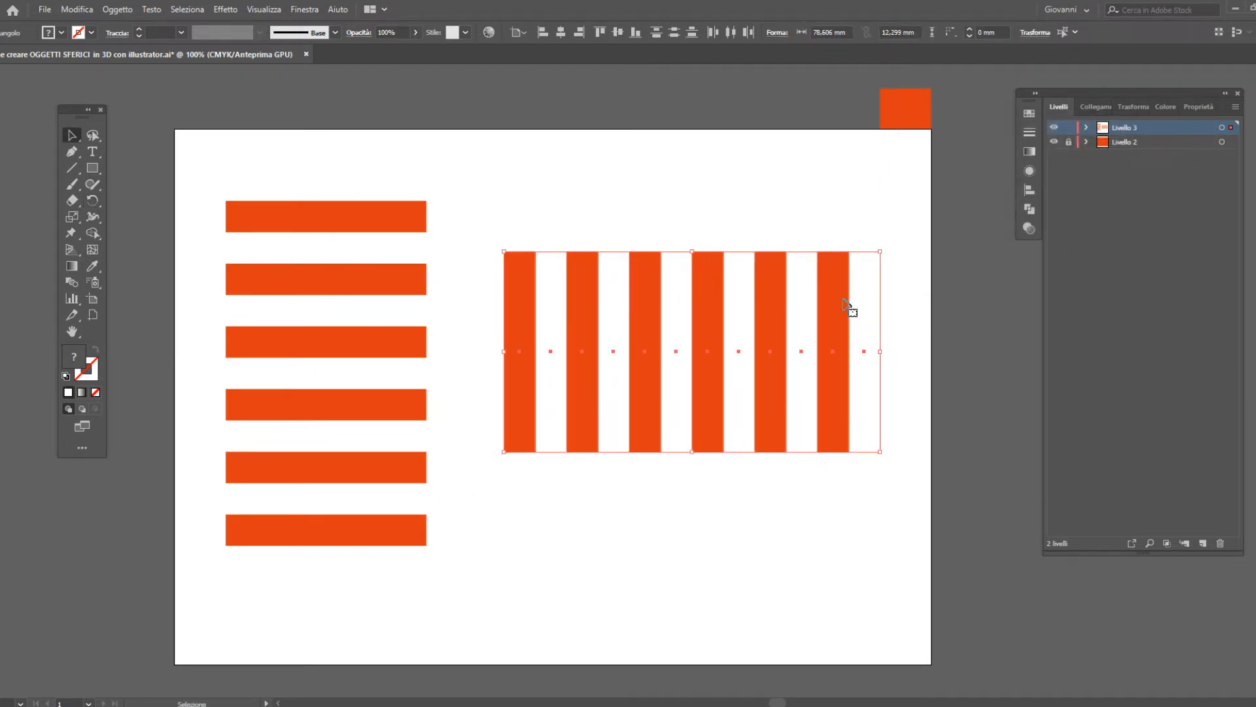
{"action": "left_click", "coordinate": [723, 205]}
Create a dynamic symbol named "orizzontali arancioni" from the horizontal stripes.
{"action": "left_click", "coordinate": [304, 9]}
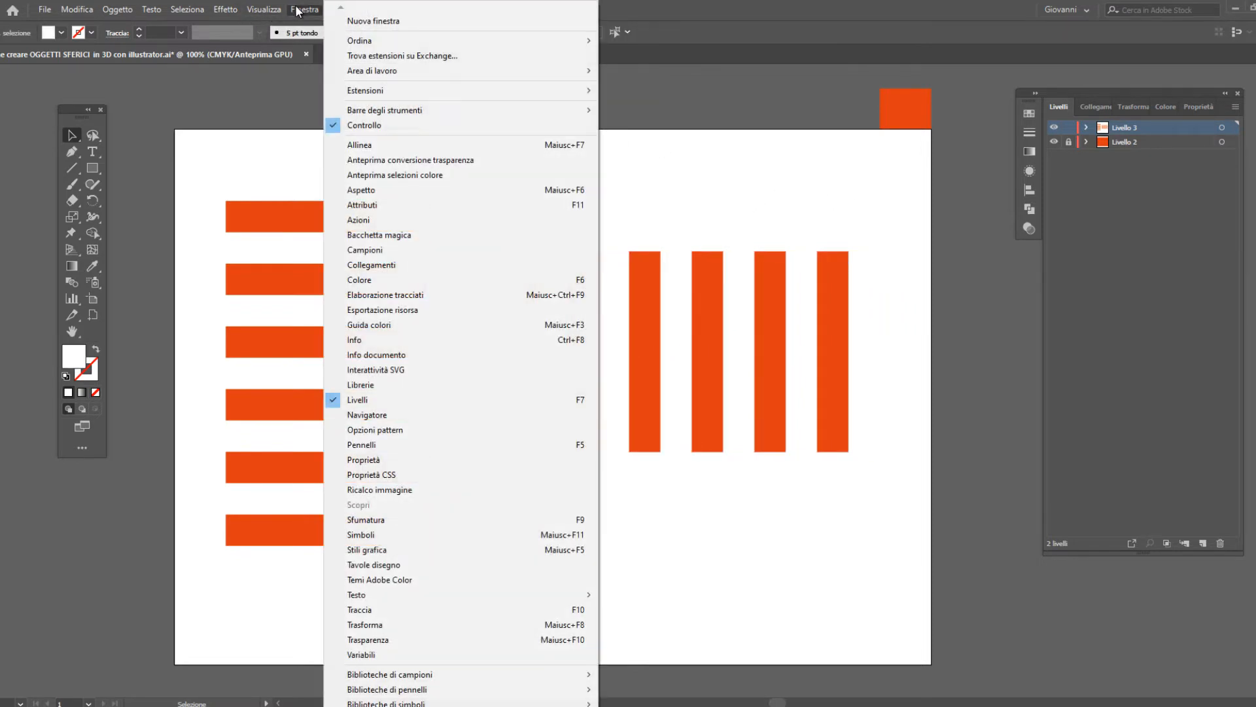
{"action": "left_click", "coordinate": [376, 535]}
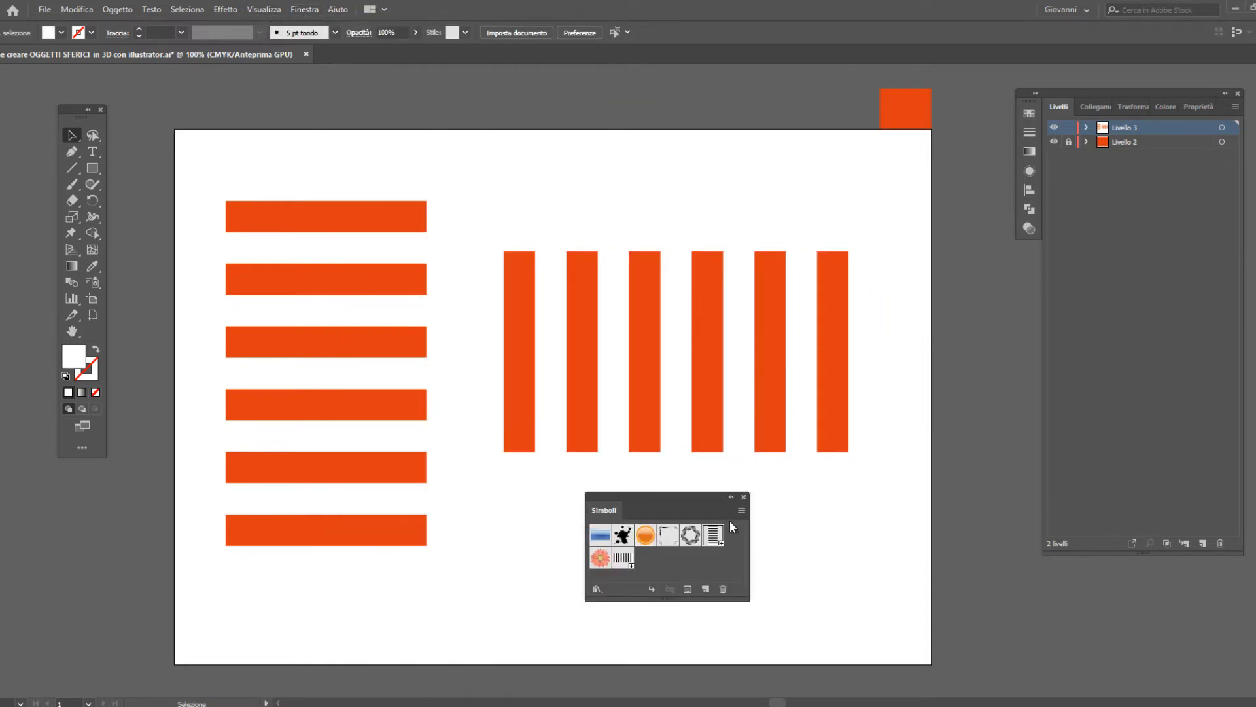
{"action": "left_click_drag", "start_coordinate": [669, 498], "coordinate": [639, 516]}
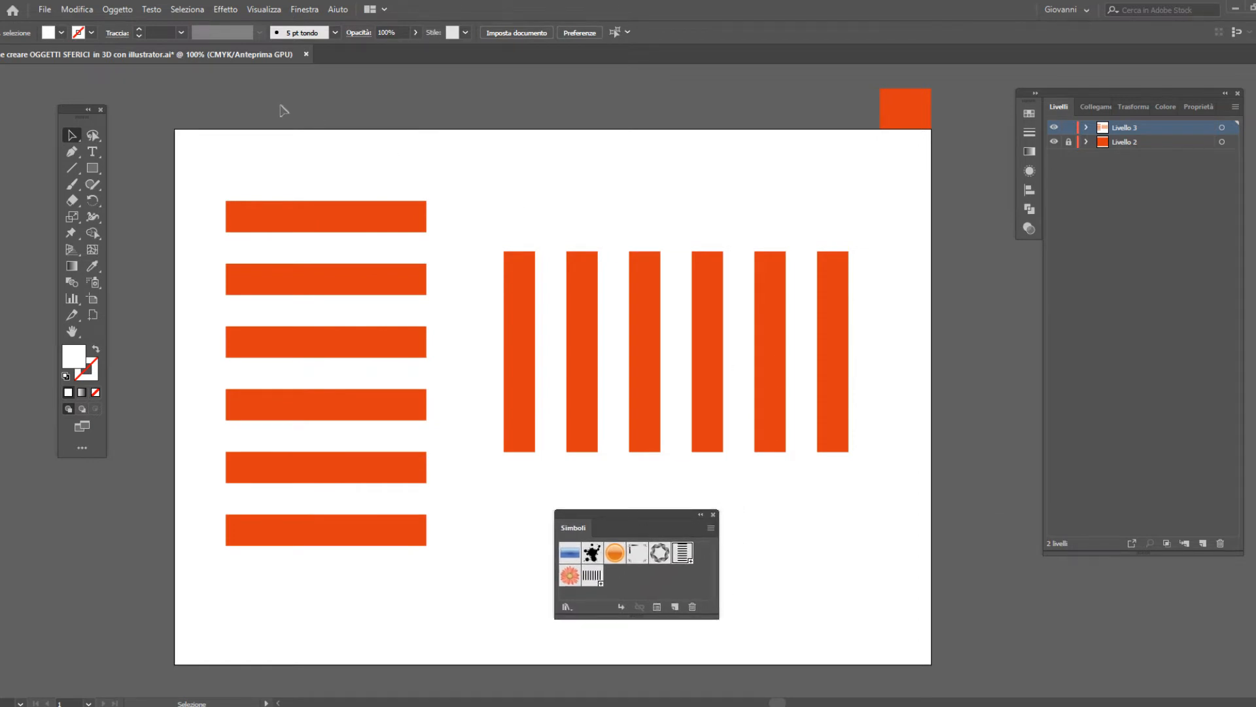
{"action": "left_click_drag", "start_coordinate": [294, 154], "coordinate": [383, 623]}
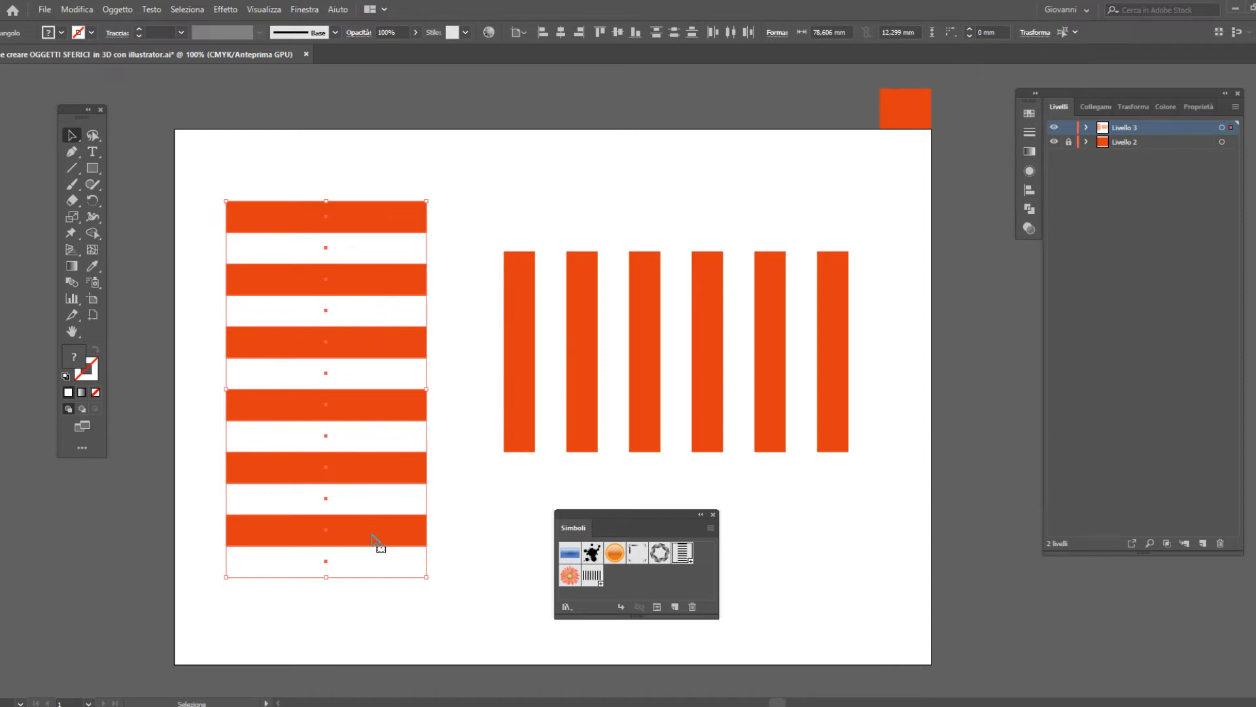
{"action": "left_click_drag", "start_coordinate": [416, 542], "coordinate": [638, 578]}
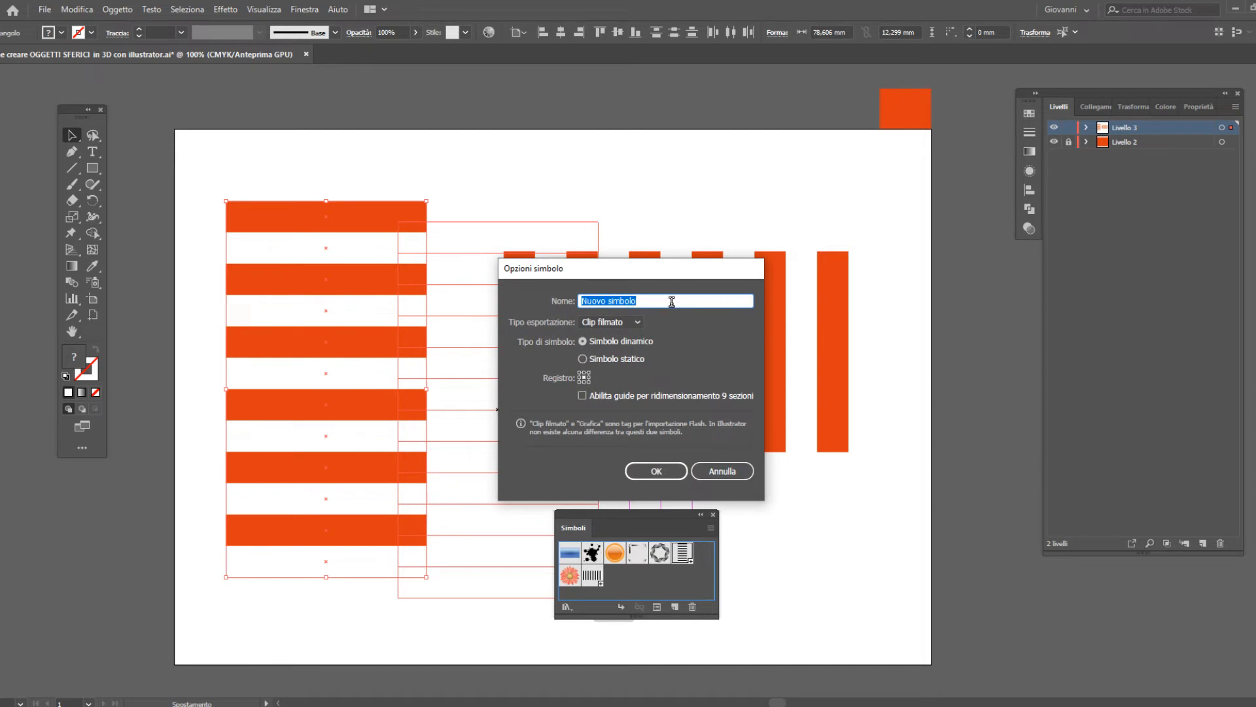
{"action": "type", "text": "orizzontali arancioni"}
{"action": "key", "text": "Return"}
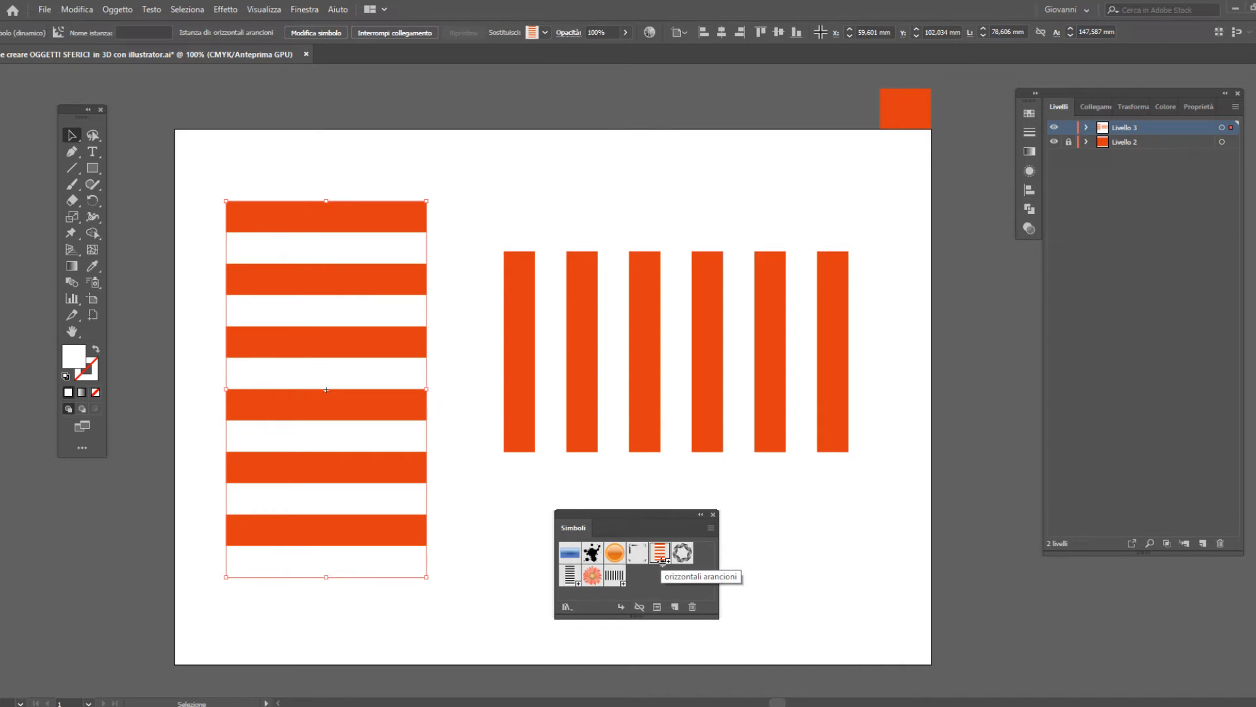
Create a dynamic symbol named "verticali arancione" from the vertical stripes.
{"action": "left_click", "coordinate": [669, 372]}
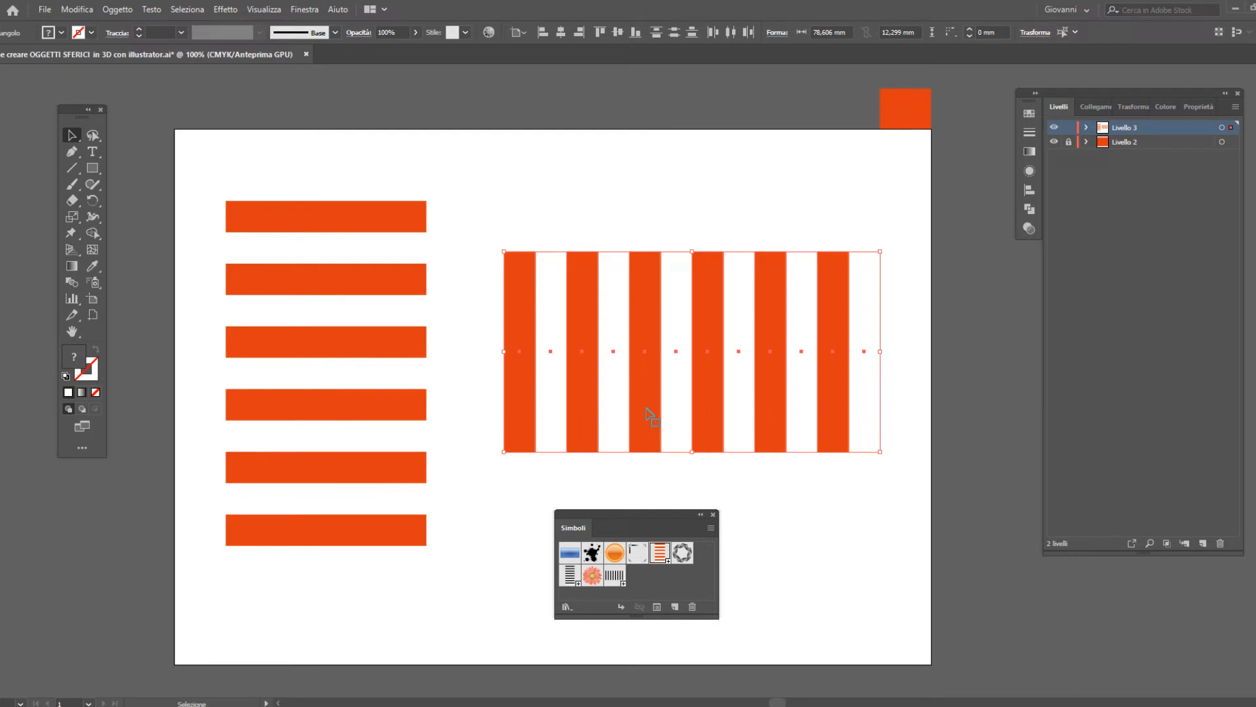
{"action": "left_click_drag", "start_coordinate": [646, 409], "coordinate": [646, 580]}
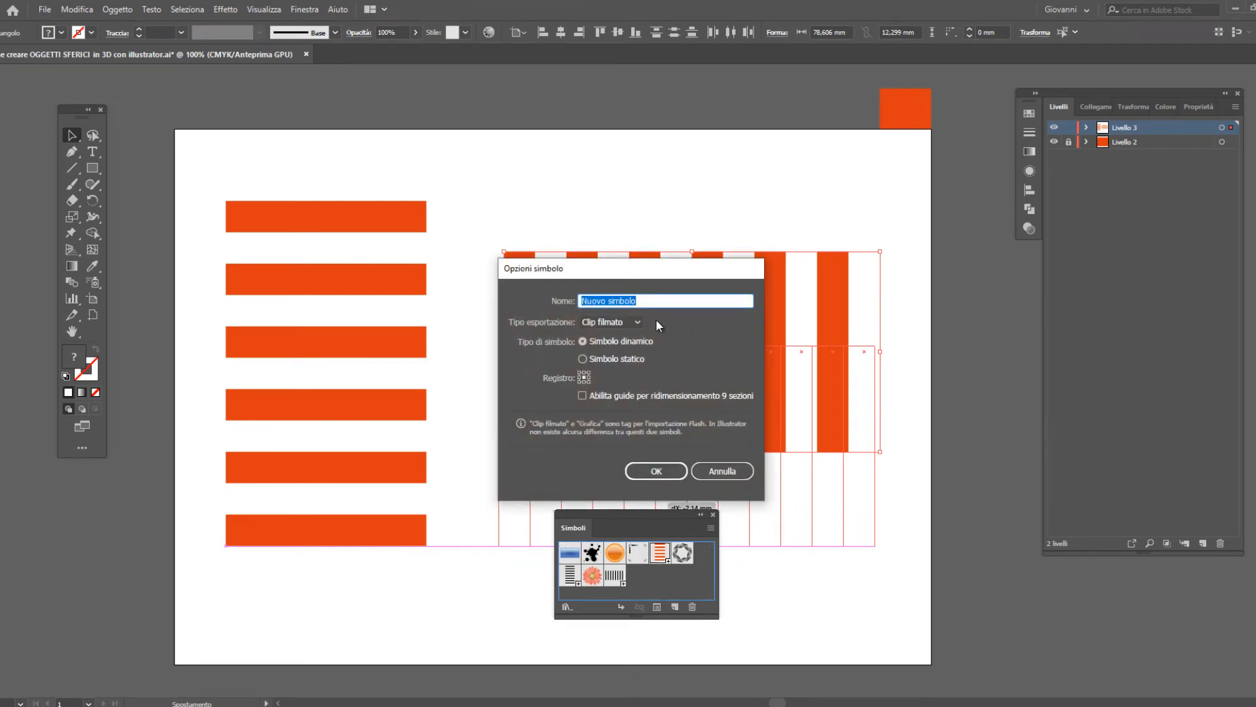
{"action": "type", "text": "vertti"}
{"action": "key", "text": "BackSpace"}
{"action": "key", "text": "BackSpace"}
{"action": "type", "text": "icali arancione"}
{"action": "key", "text": "Return"}
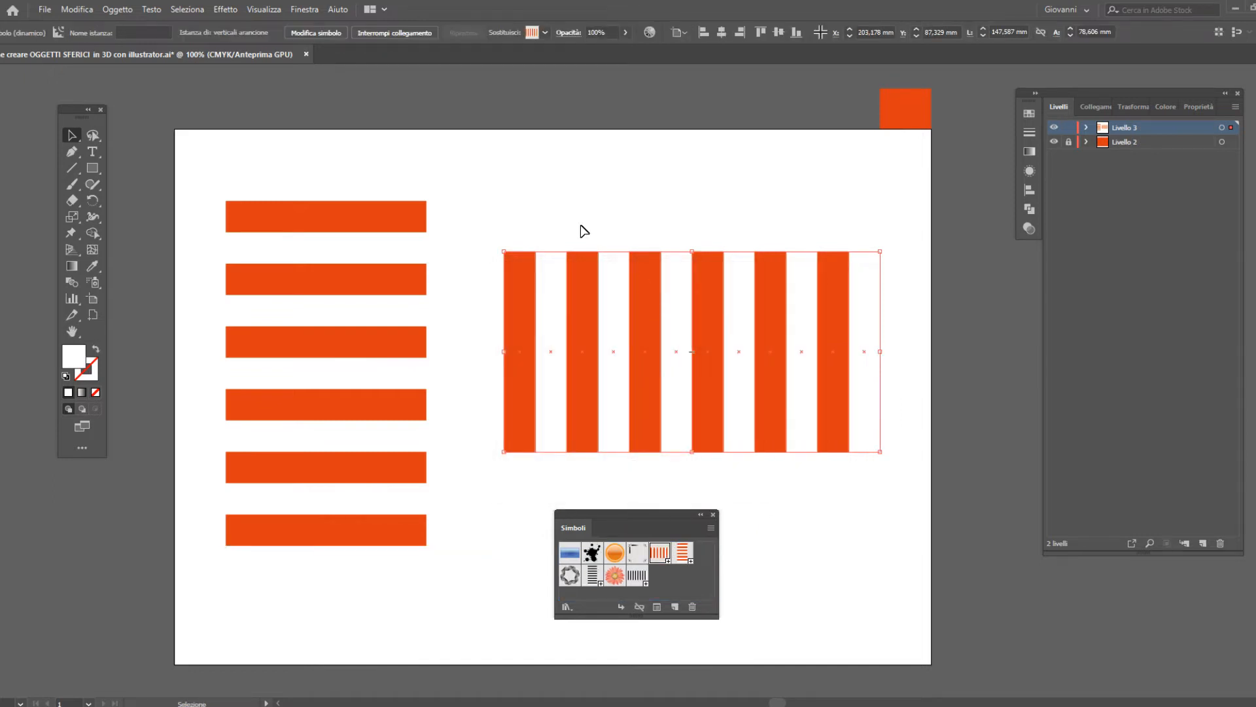
Hide the Livello 3 layer holding the stripes and add a new layer above it.
{"action": "left_click_drag", "start_coordinate": [313, 173], "coordinate": [899, 403]}
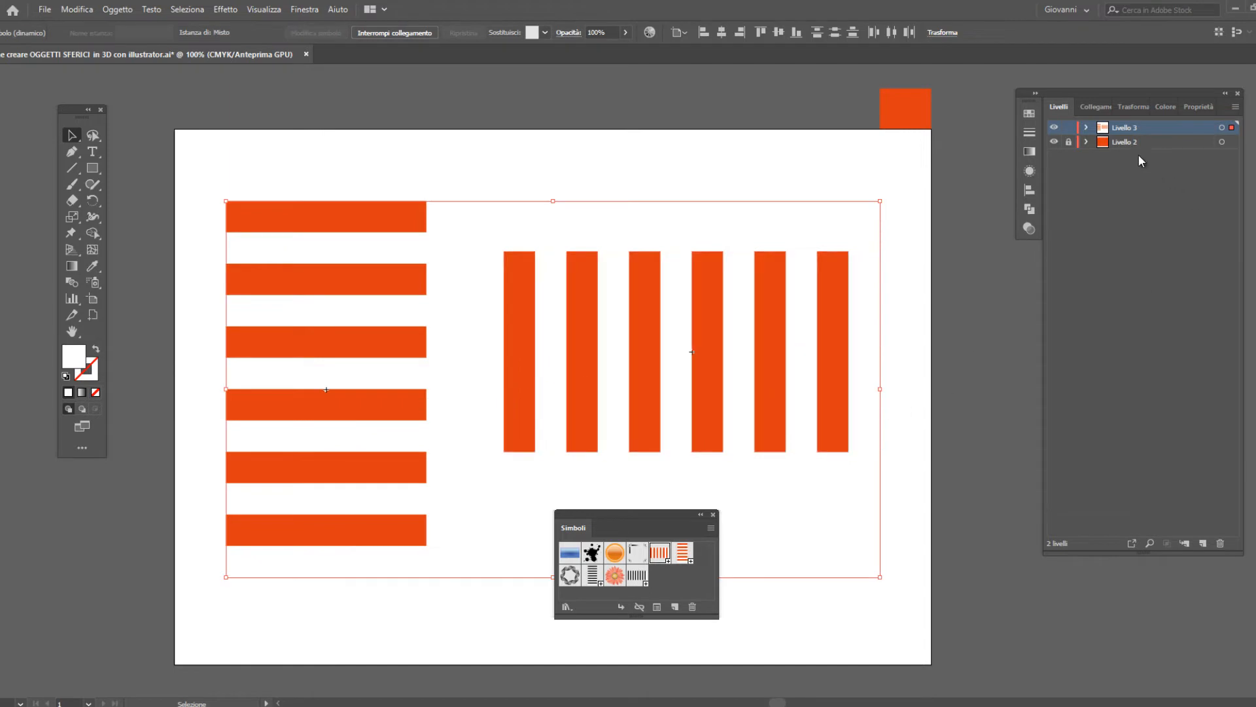
{"action": "left_click", "coordinate": [1054, 128]}
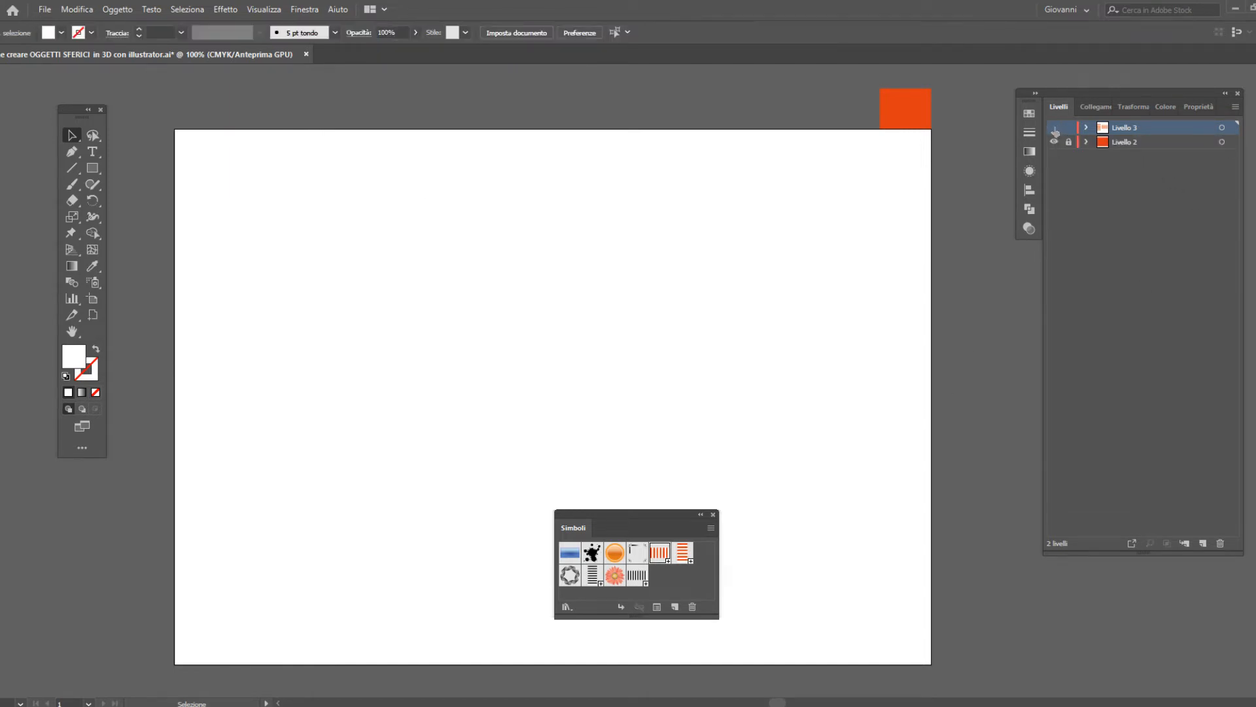
{"action": "left_click", "coordinate": [1202, 543]}
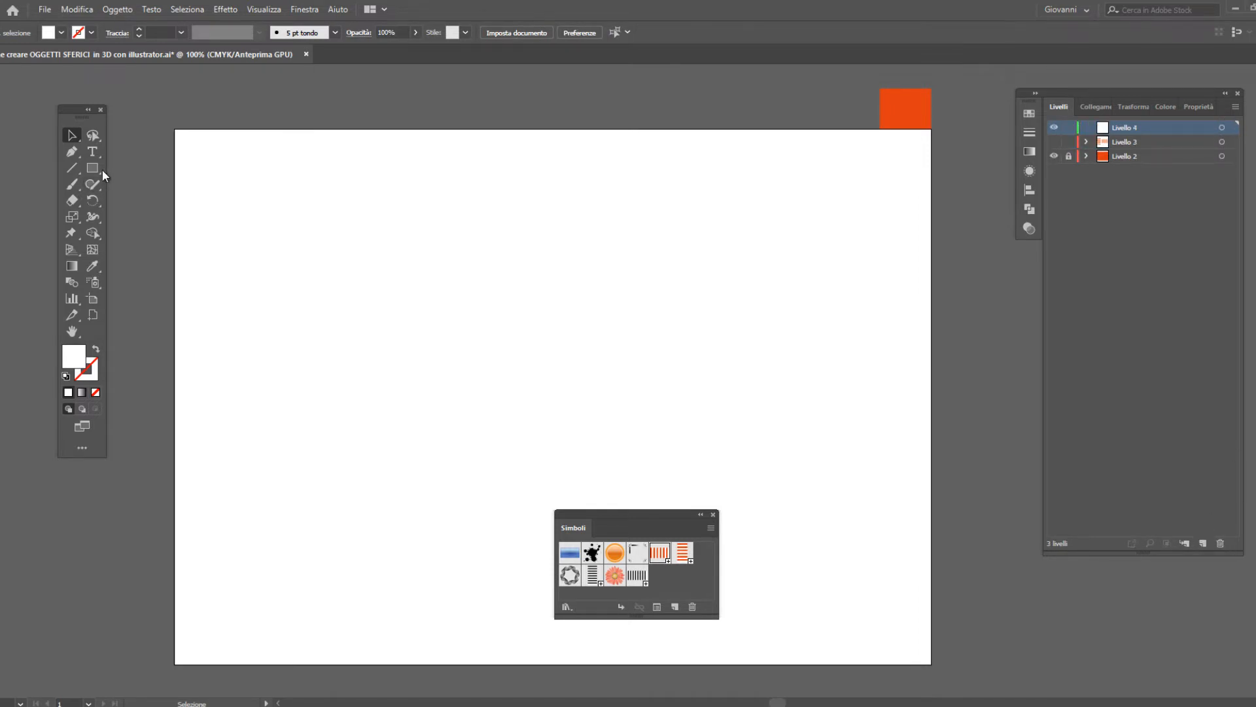
Draw a circle about 92 mm in diameter and a rectangle about 124 mm tall that starts at its centre line and covers its right half.
{"action": "left_click_drag", "start_coordinate": [97, 167], "coordinate": [152, 201]}
{"action": "left_click_drag", "start_coordinate": [269, 206], "coordinate": [504, 440]}
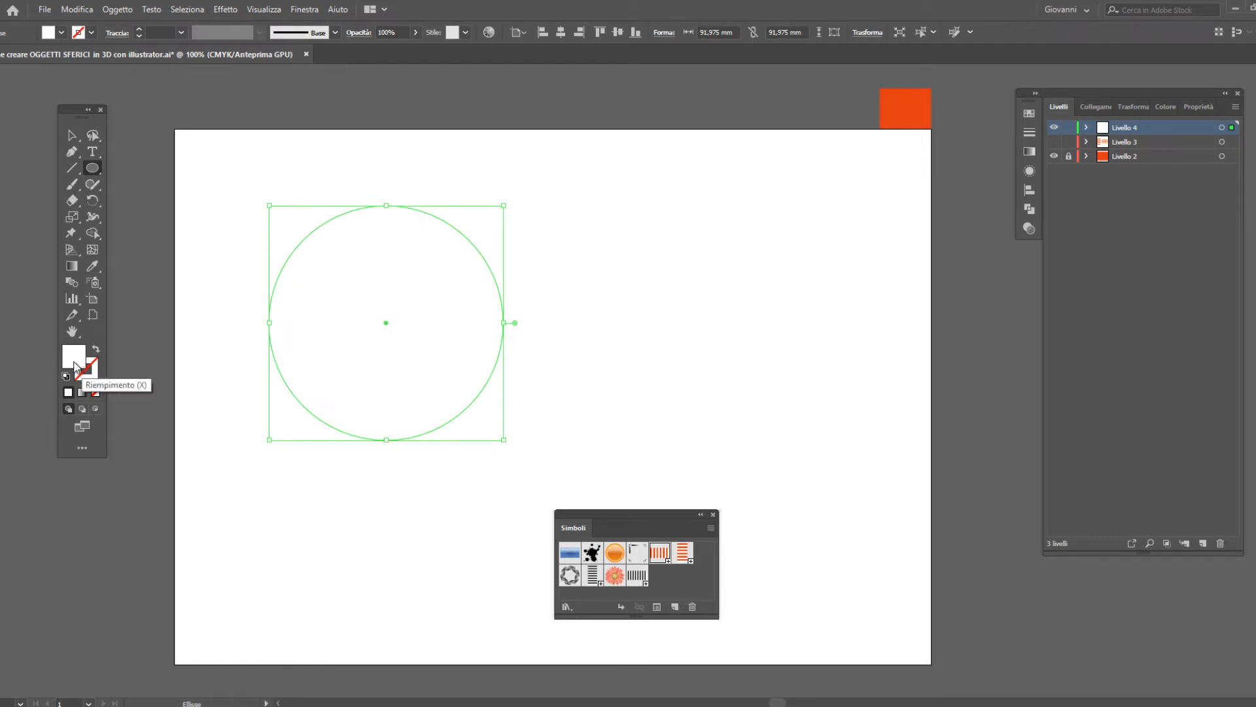
{"action": "left_click_drag", "start_coordinate": [94, 169], "coordinate": [141, 170]}
{"action": "key", "text": "m"}
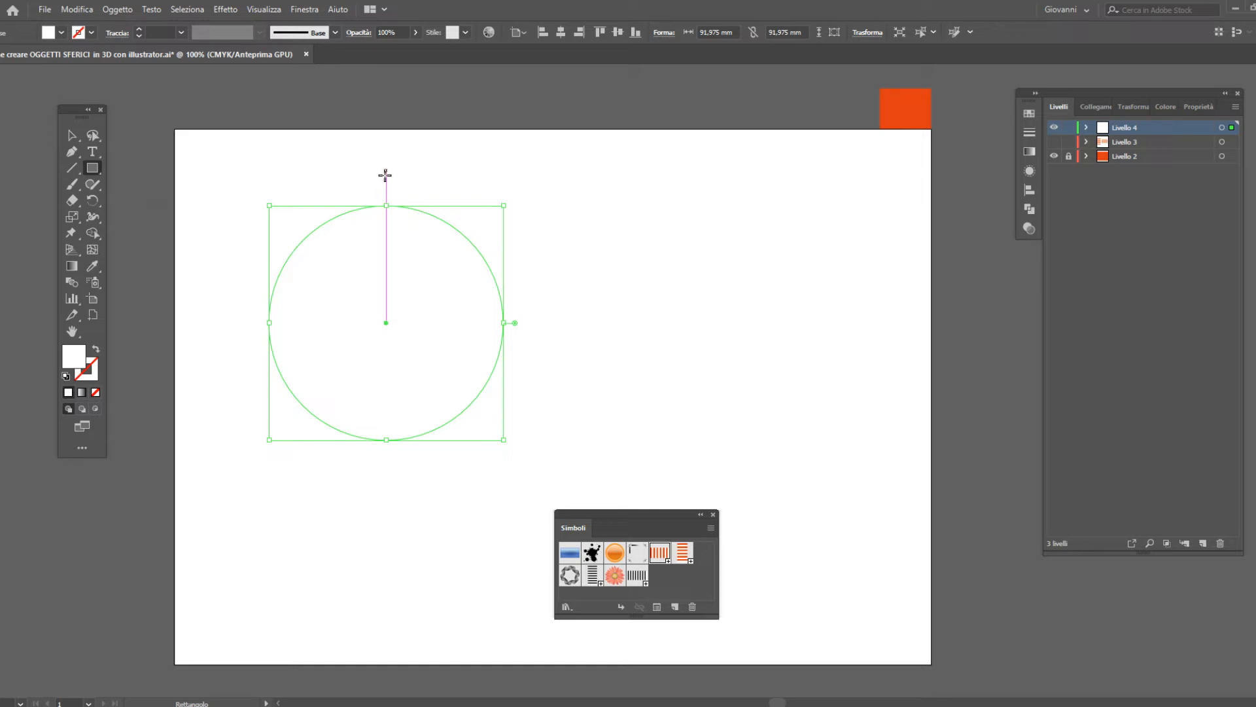
{"action": "left_click_drag", "start_coordinate": [386, 171], "coordinate": [527, 485]}
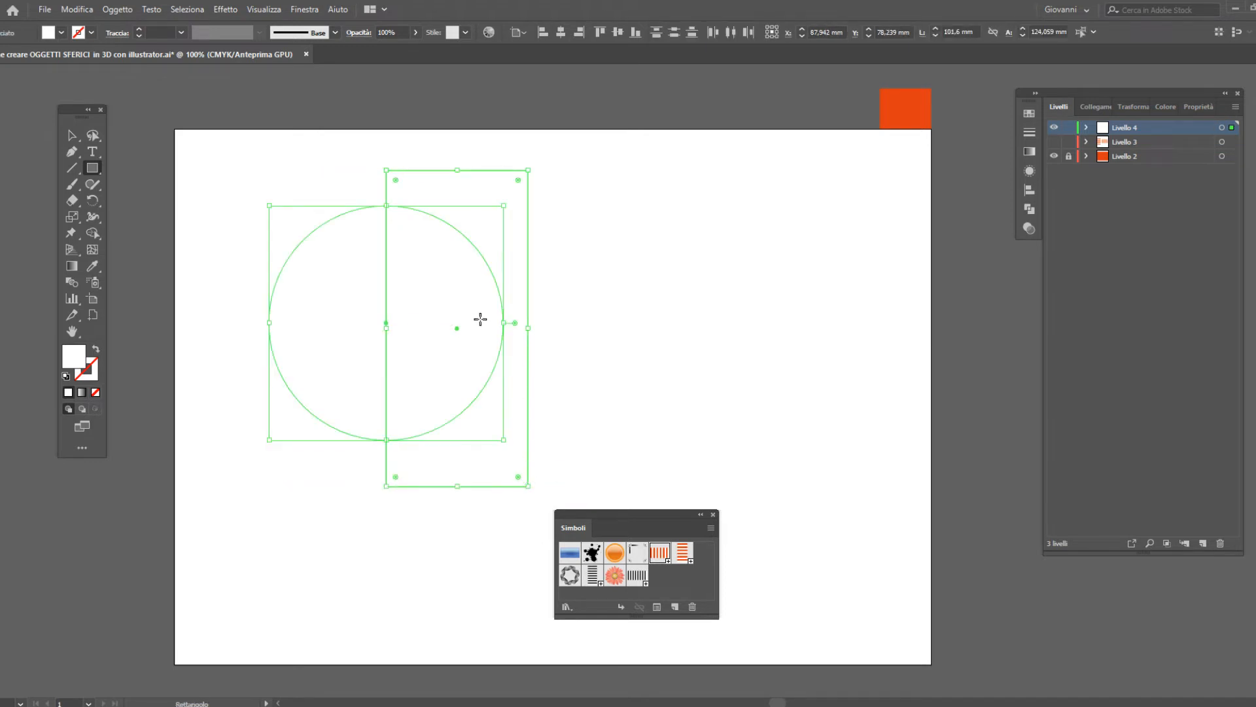
Try to remove the rectangle and the circle's right half with the Shape Builder tool, and undo the removal.
{"action": "left_click", "coordinate": [1028, 210]}
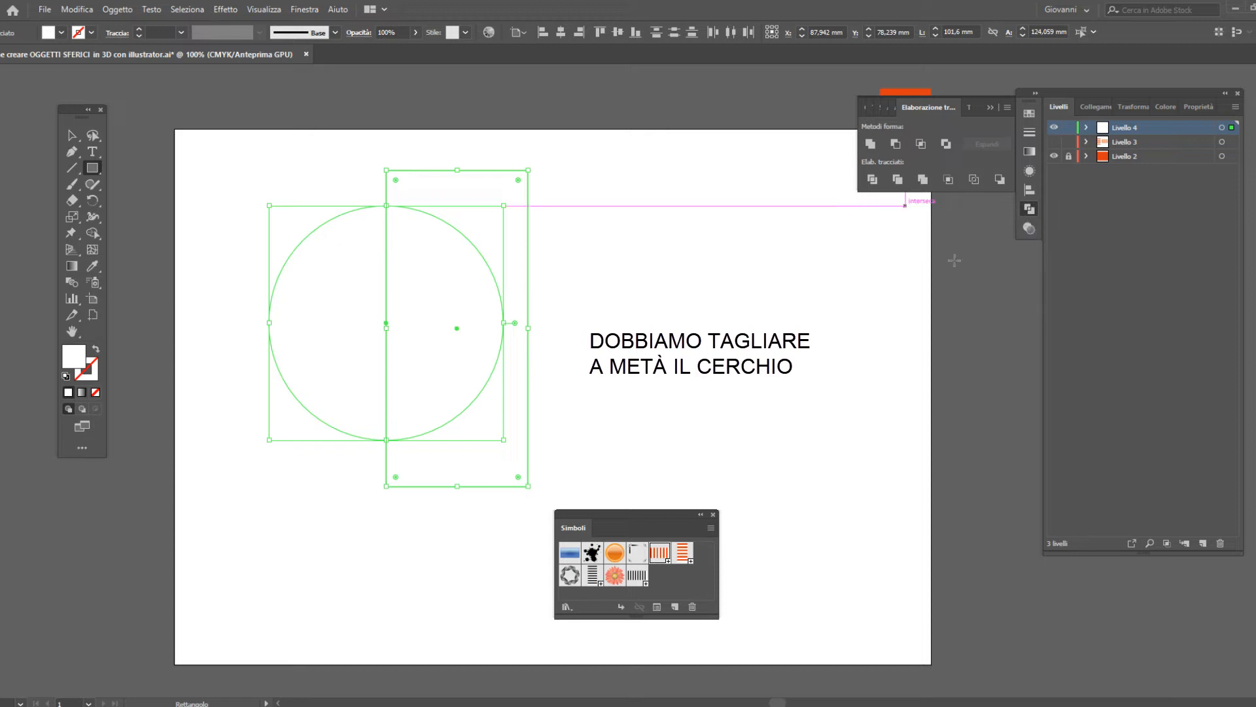
{"action": "left_click", "coordinate": [1028, 209]}
{"action": "key", "text": "shift+m"}
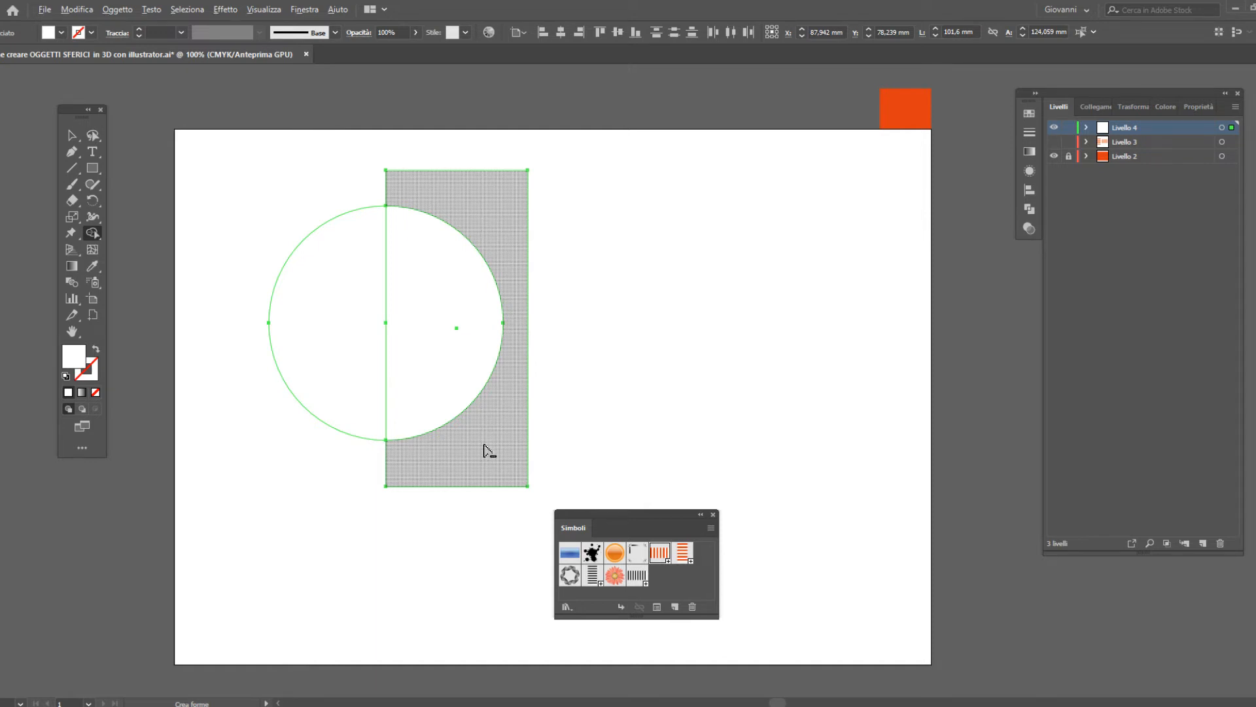
{"action": "mouse_move", "coordinate": [485, 449]}
{"action": "left_mouse_down"}
{"action": "mouse_move", "coordinate": [461, 268]}
{"action": "mouse_move", "coordinate": [475, 157]}
{"action": "left_mouse_up"}
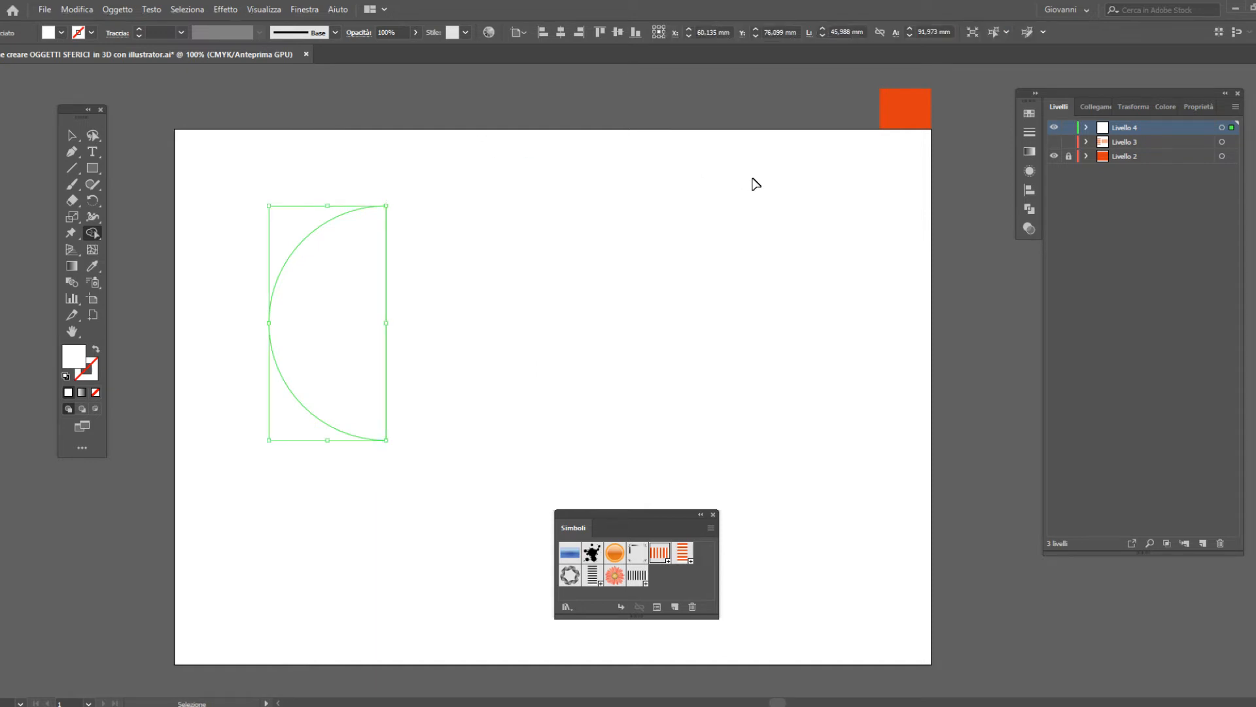
{"action": "key", "text": "ctrl+z"}
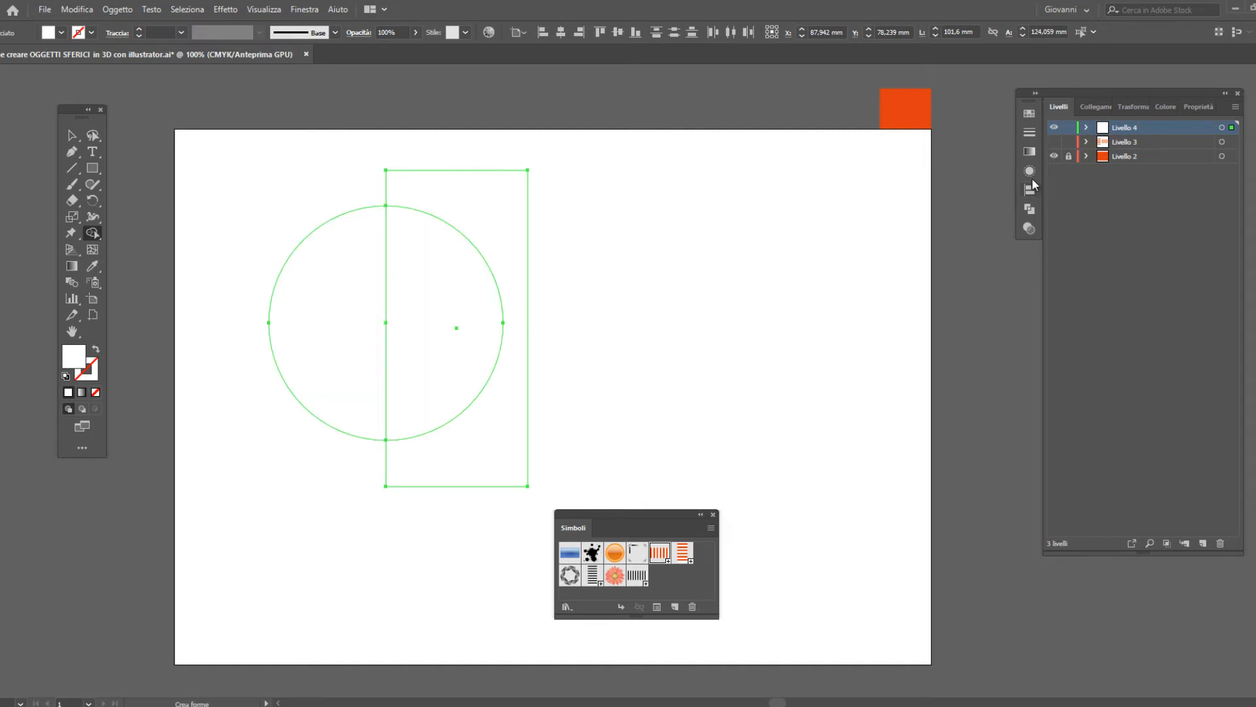
Subtract the rectangle from the circle with the Pathfinder Minus Front operation to leave the left half circle.
{"action": "left_click", "coordinate": [72, 134]}
{"action": "left_click", "coordinate": [1028, 208]}
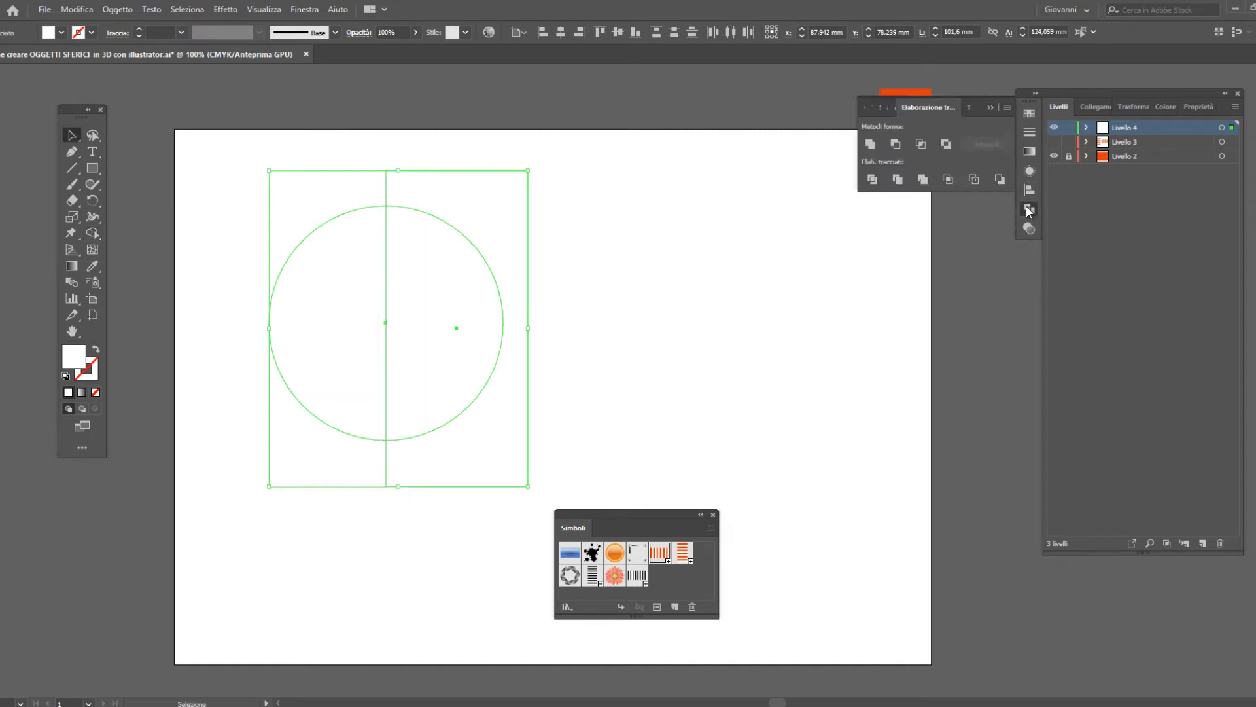
{"action": "left_click", "coordinate": [897, 144]}
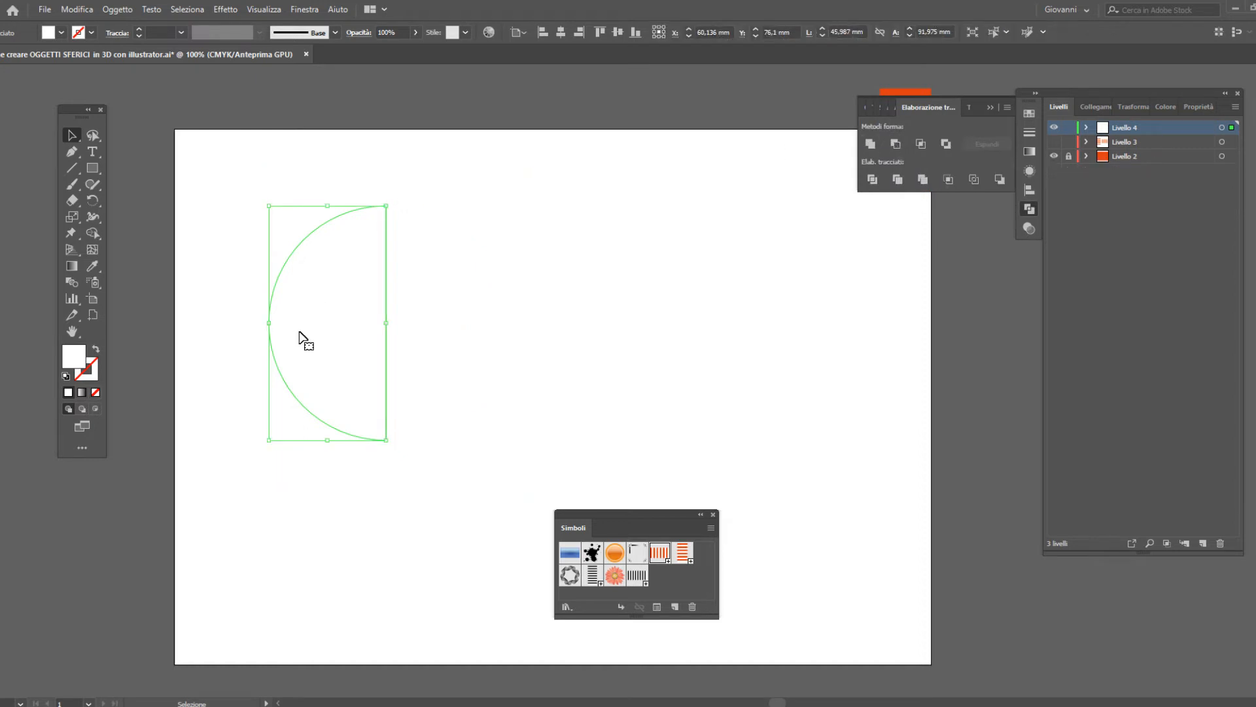
{"action": "left_click", "coordinate": [1031, 206]}
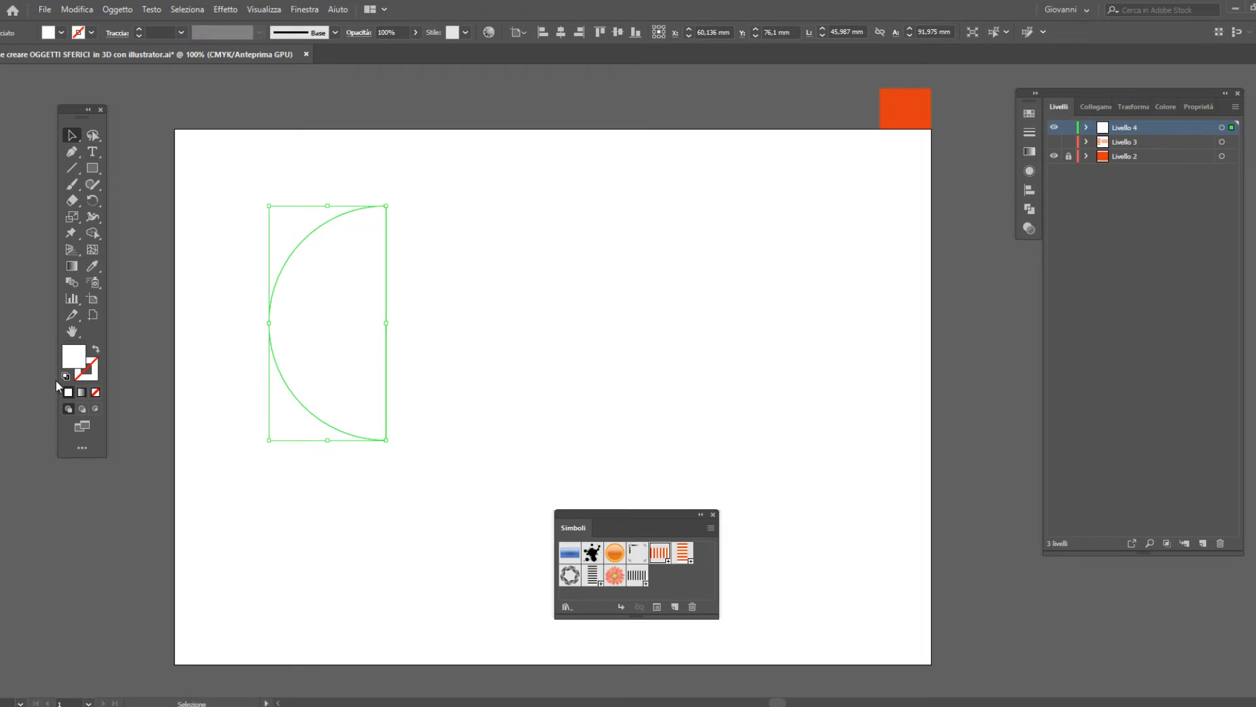
Start a 3D revolve effect on the half circle and set its position to Isometrica basso.
{"action": "left_click", "coordinate": [227, 9]}
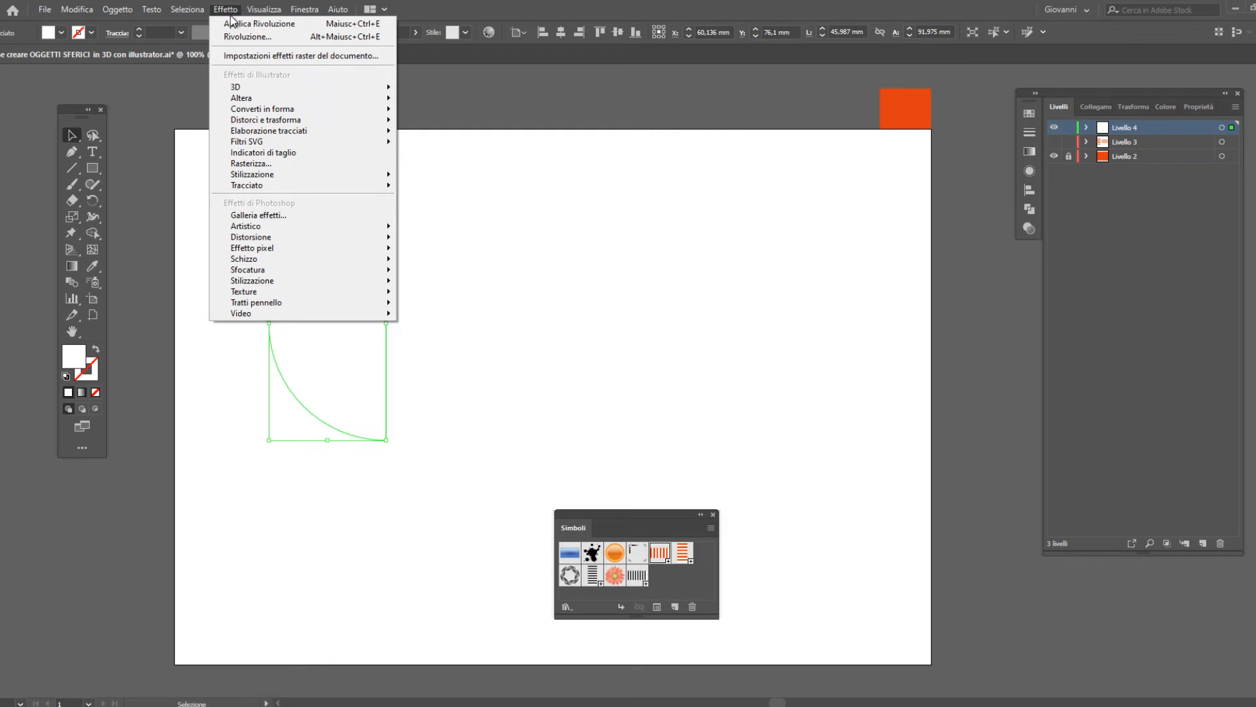
{"action": "mouse_move", "coordinate": [262, 88]}
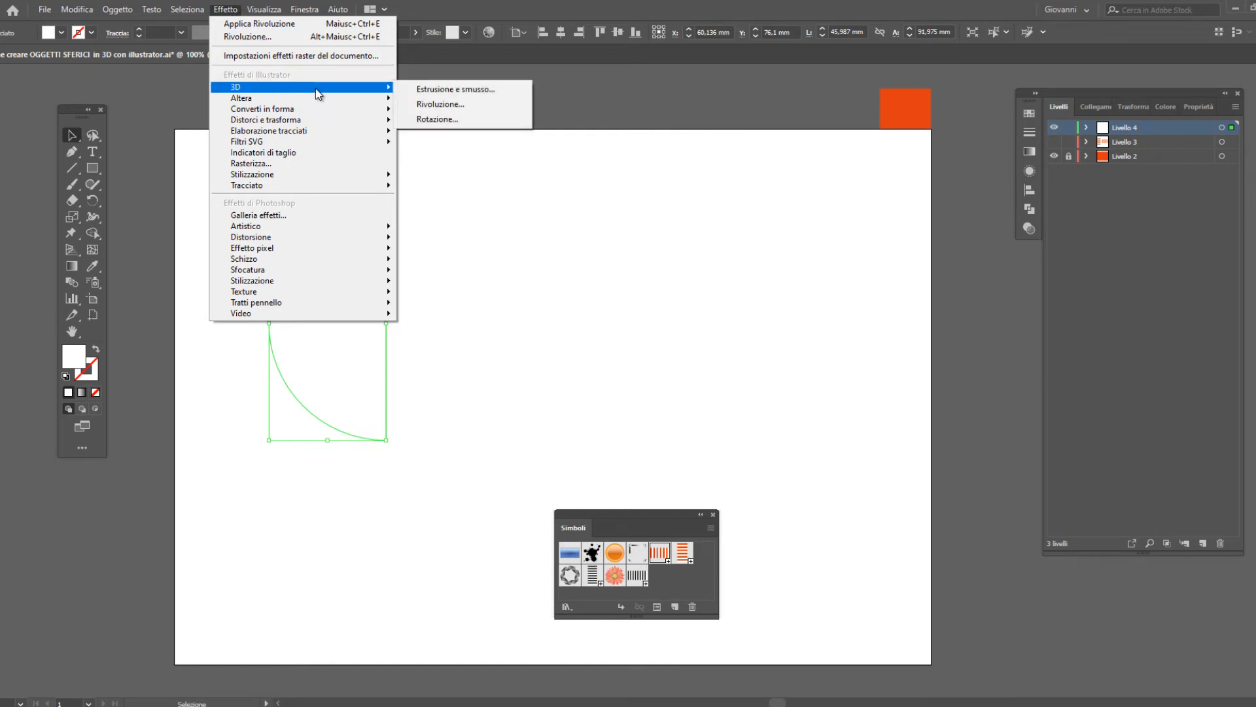
{"action": "left_click", "coordinate": [449, 103]}
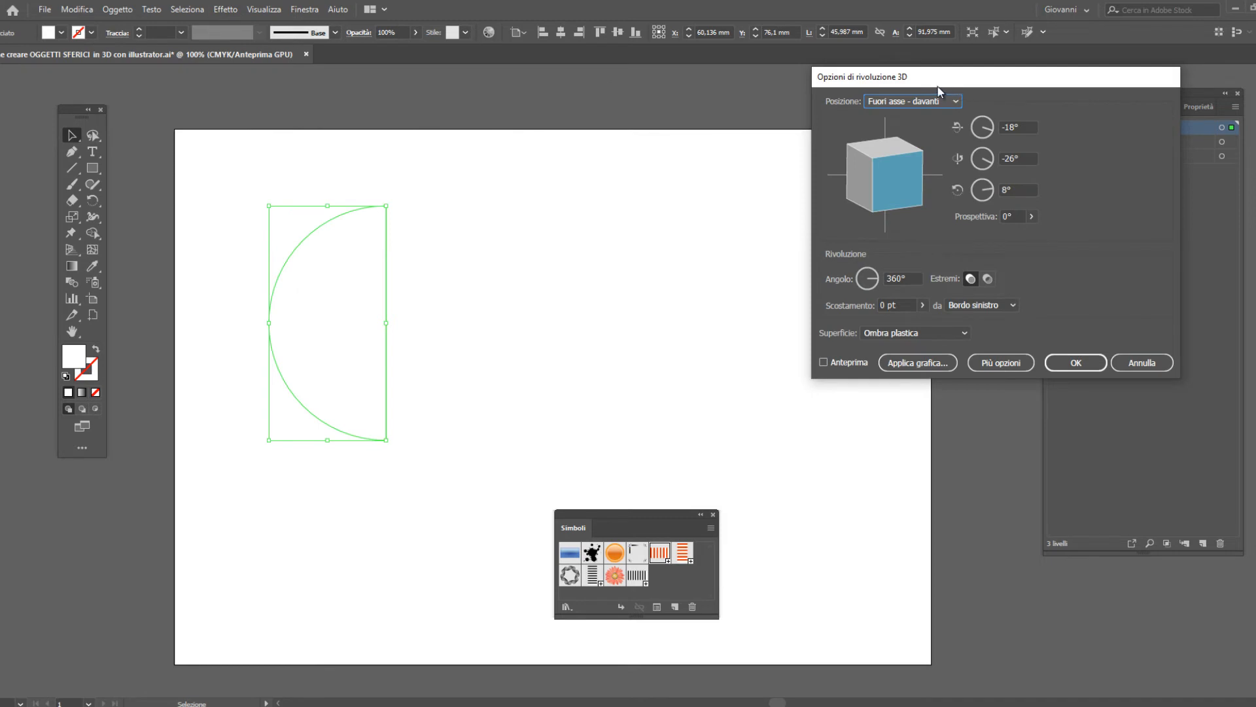
{"action": "left_click_drag", "start_coordinate": [939, 91], "coordinate": [658, 114]}
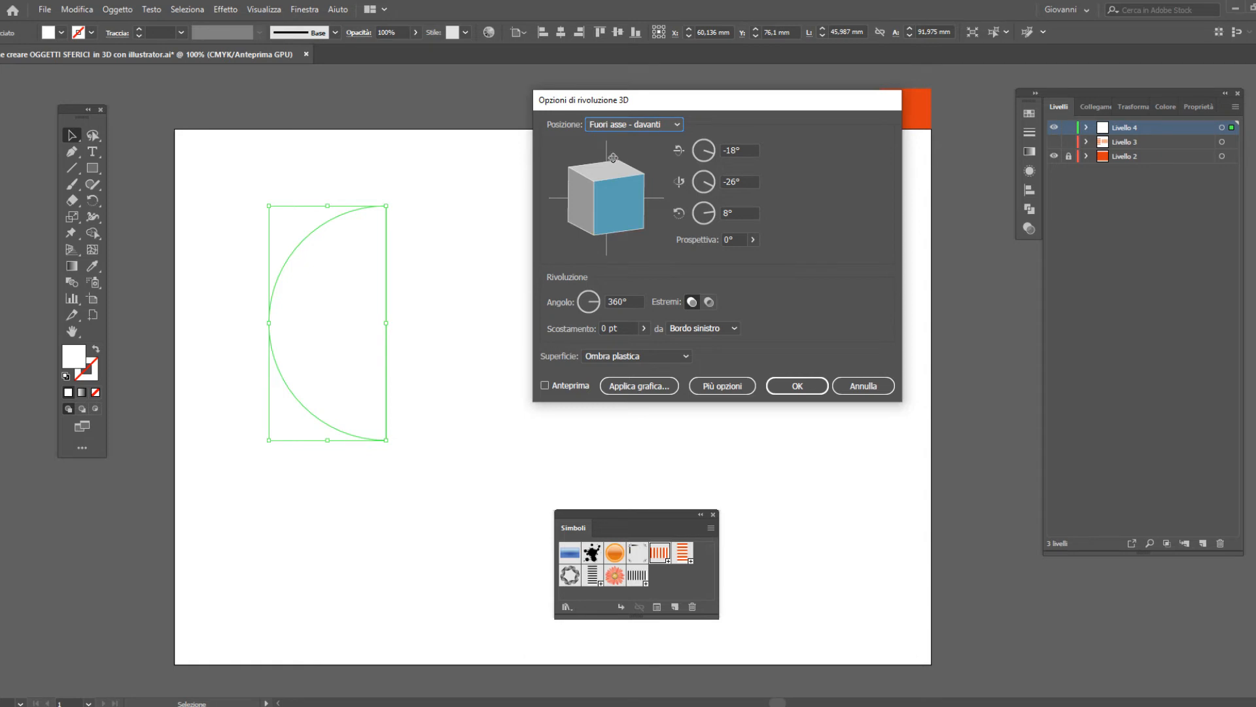
{"action": "left_click", "coordinate": [626, 125]}
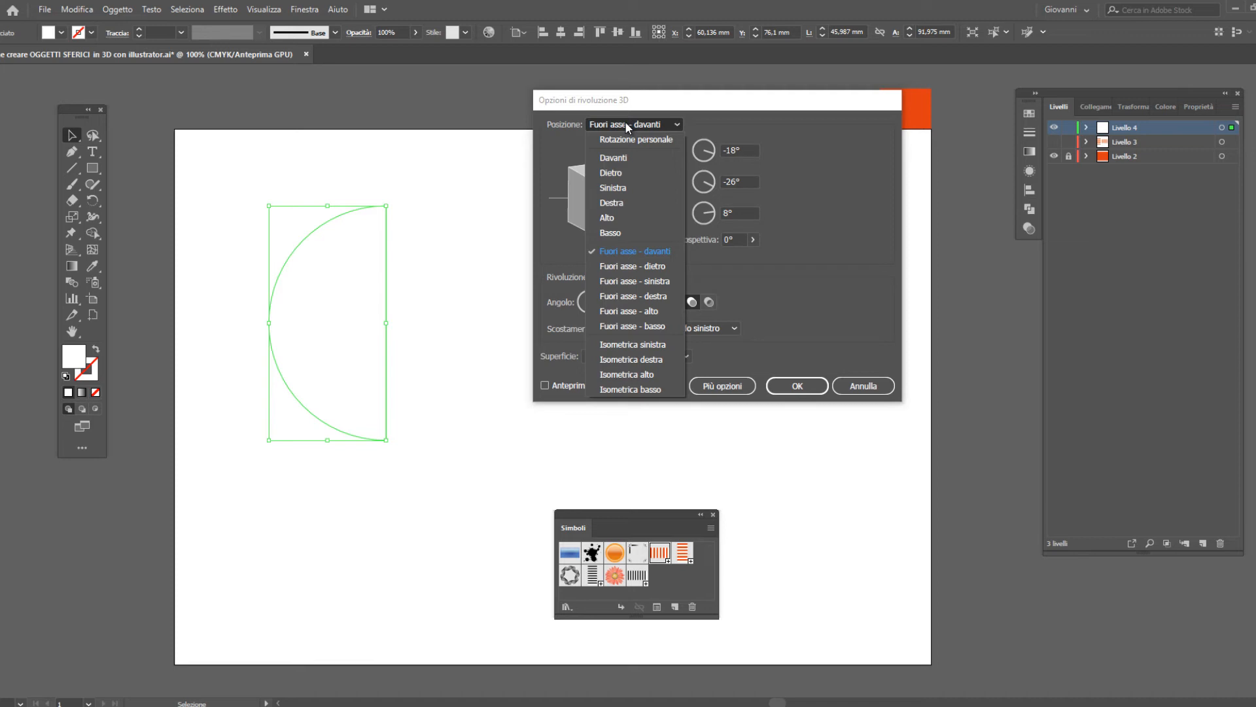
{"action": "left_click", "coordinate": [627, 390]}
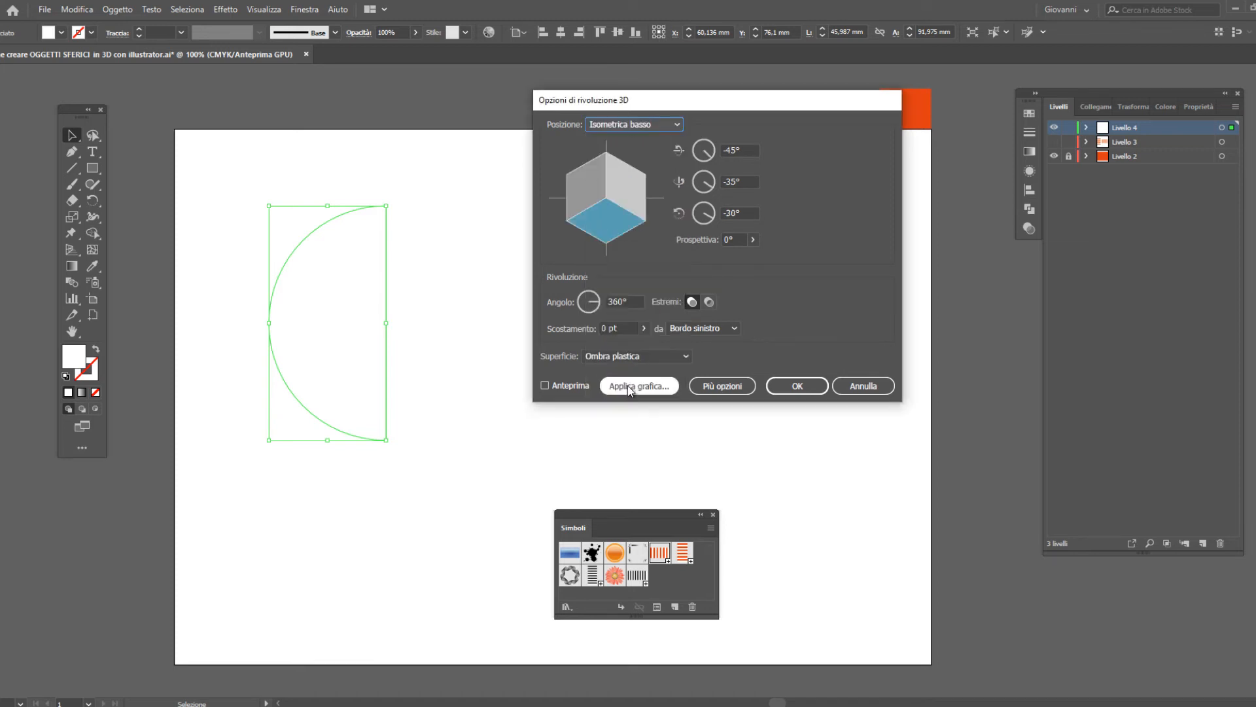
Preview the revolve and set its axis to the profile's right edge (Bordo destro) to form a sphere.
{"action": "left_click", "coordinate": [571, 386]}
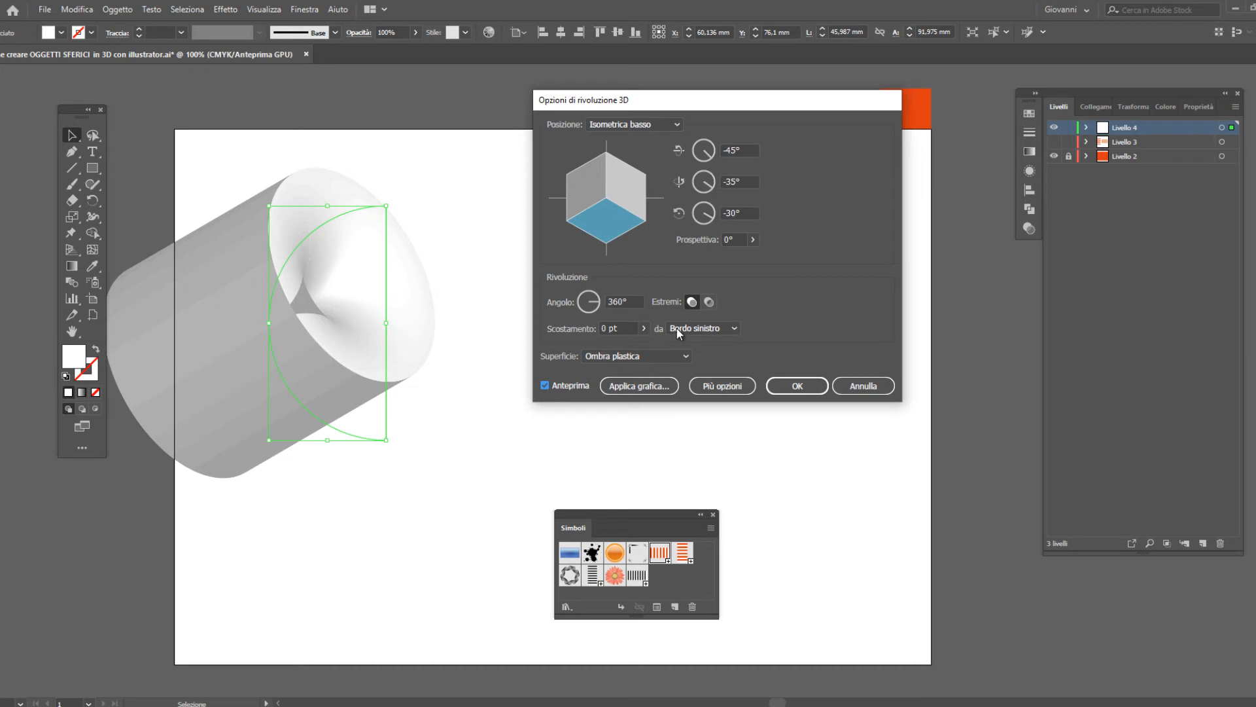
{"action": "left_click", "coordinate": [701, 329]}
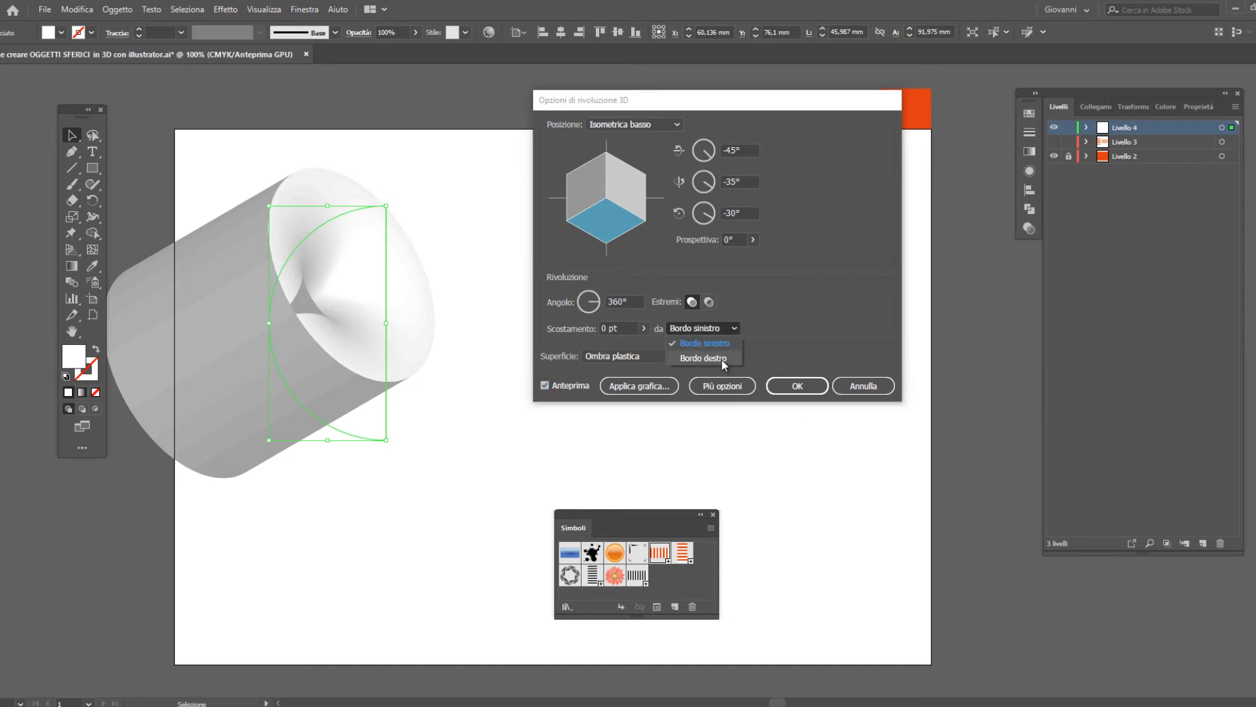
{"action": "left_click", "coordinate": [720, 359]}
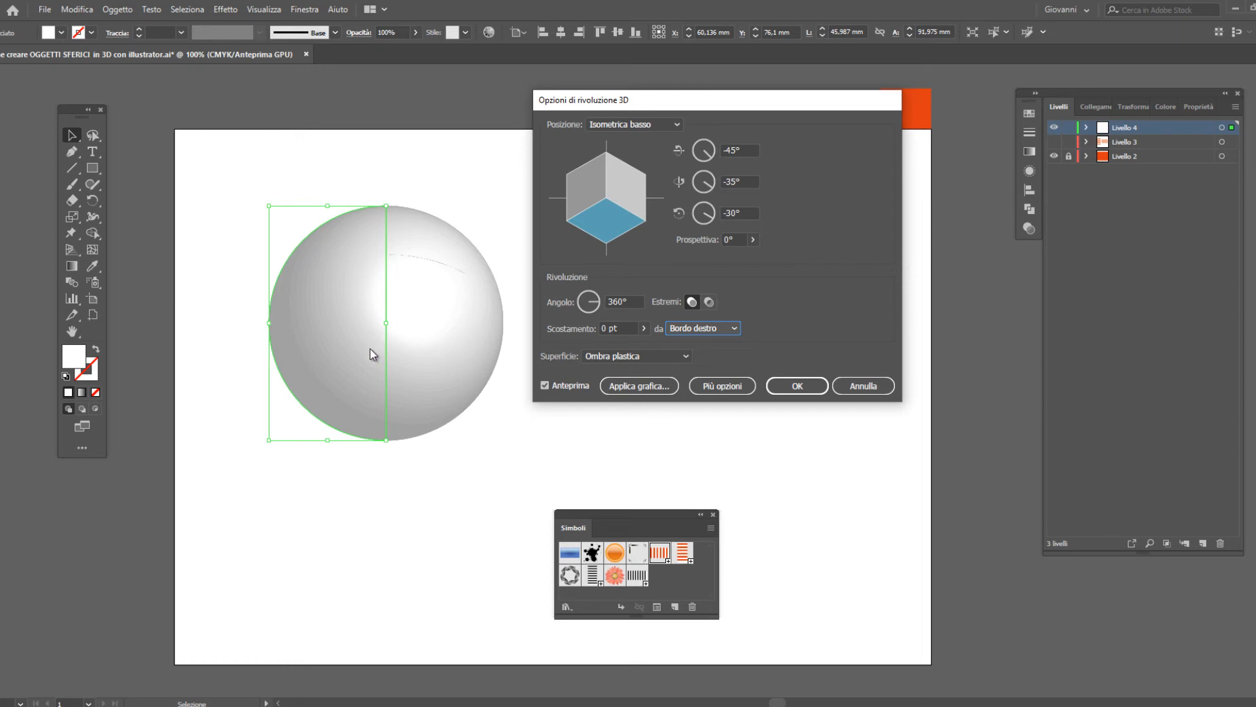
Map the "verticali arancione" symbol onto the sphere's surface, scale it to fit, and apply the revolve effect.
{"action": "left_click", "coordinate": [653, 386]}
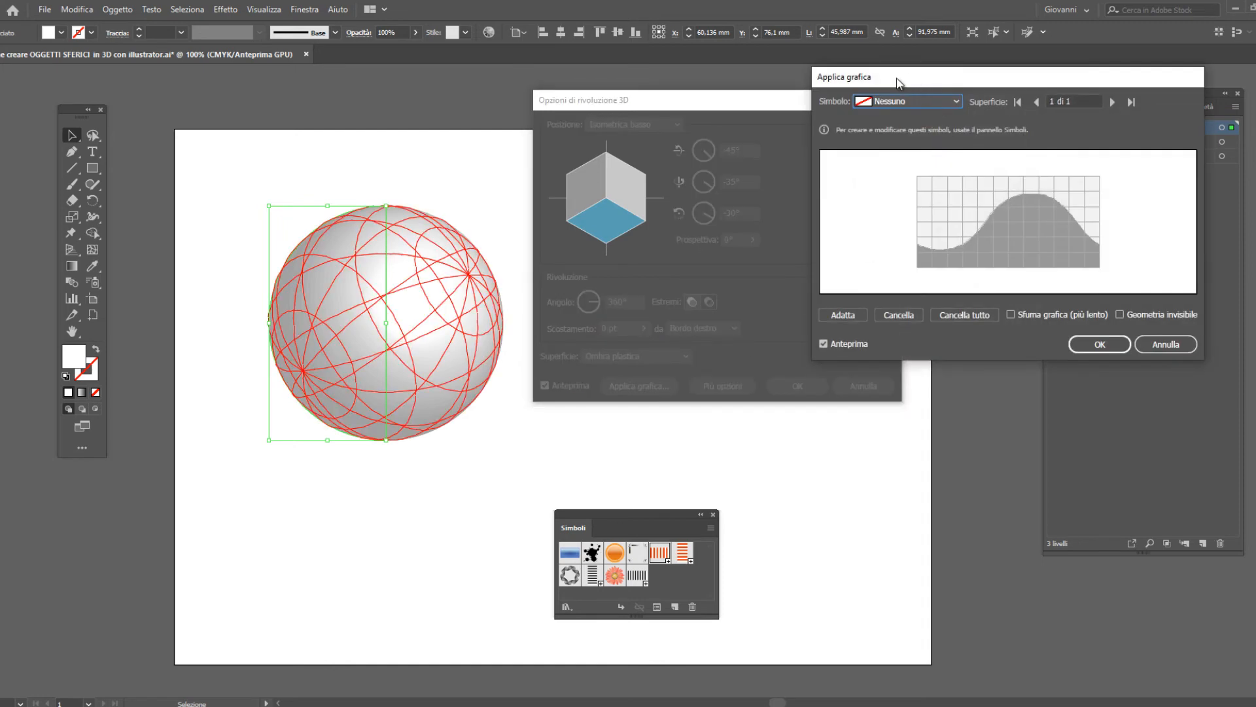
{"action": "left_click_drag", "start_coordinate": [899, 82], "coordinate": [711, 98]}
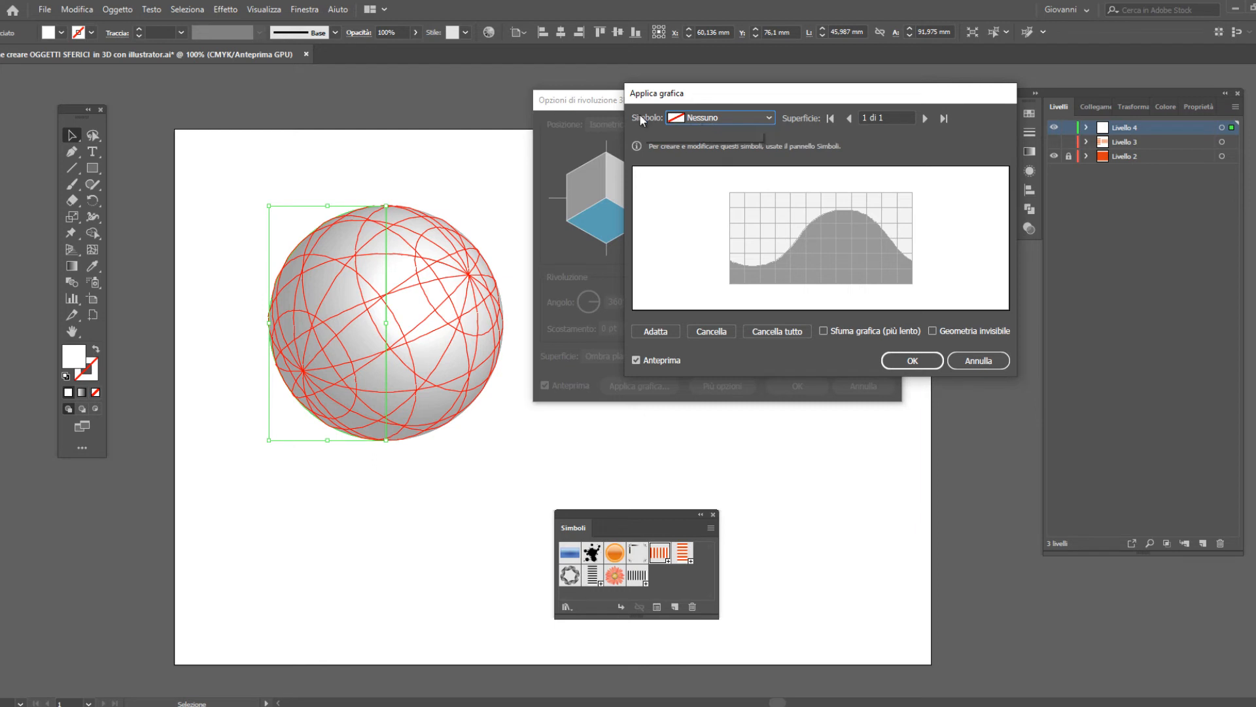
{"action": "left_click", "coordinate": [714, 118]}
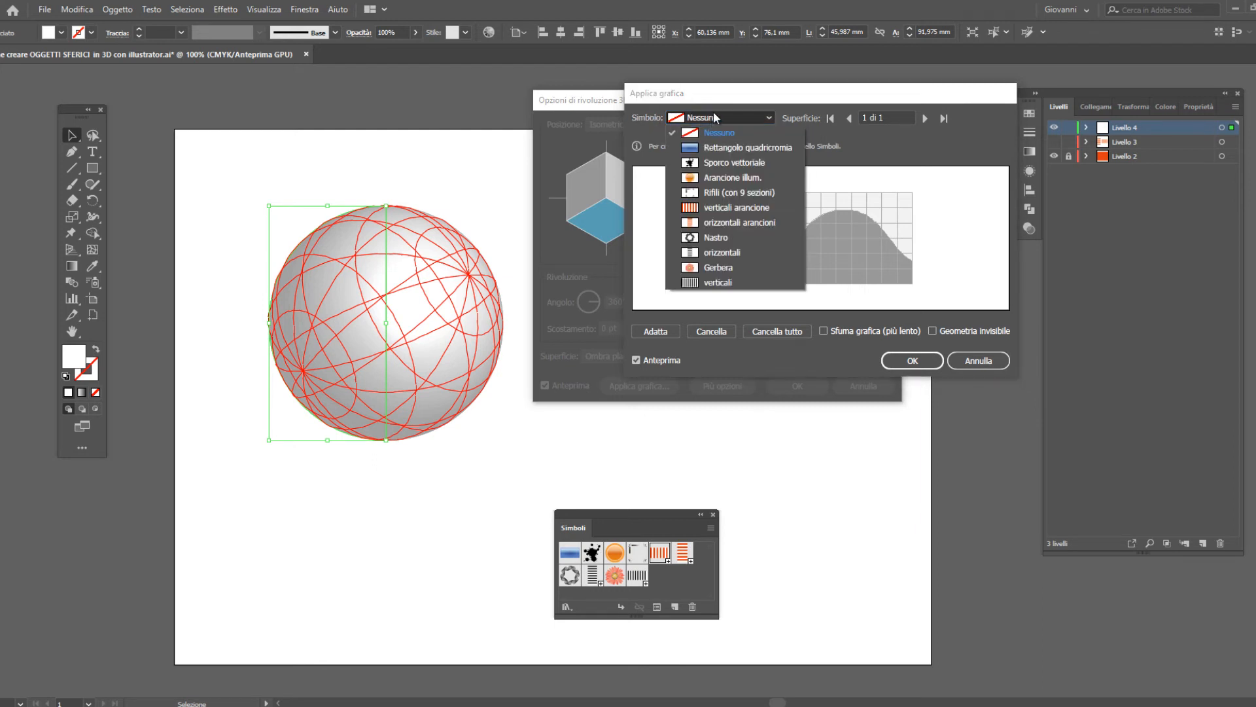
{"action": "left_click", "coordinate": [760, 209]}
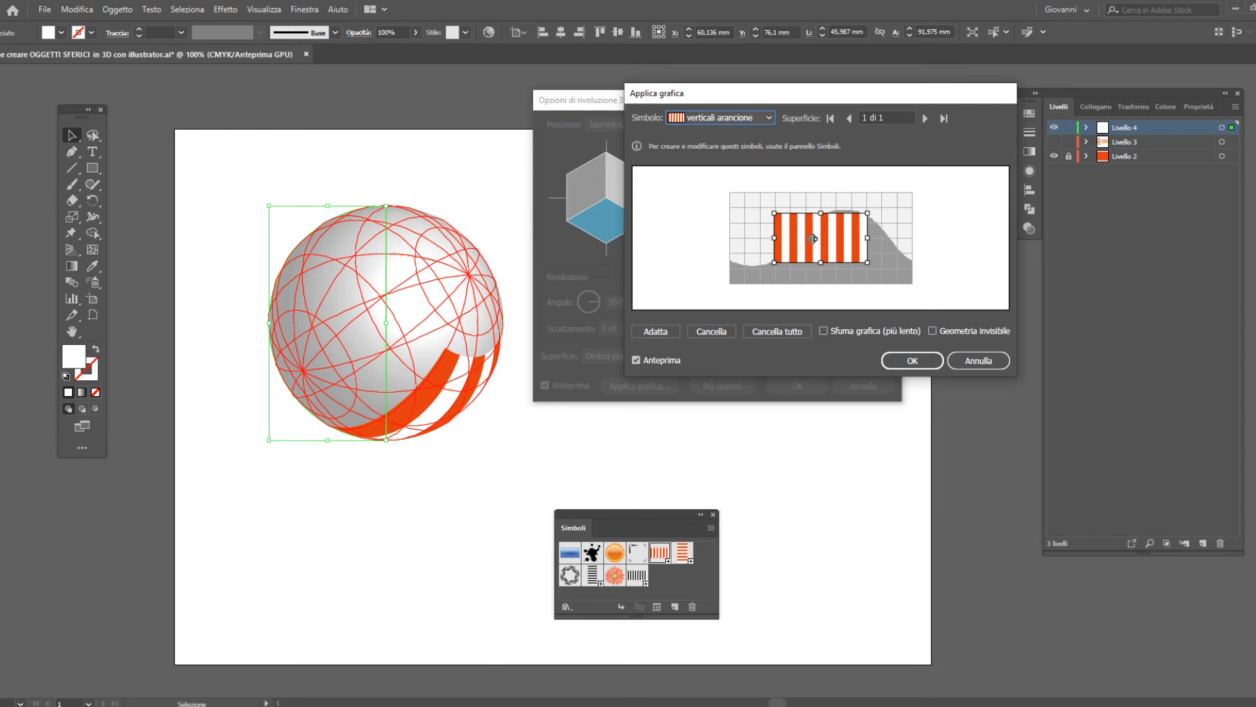
{"action": "left_click", "coordinate": [655, 331]}
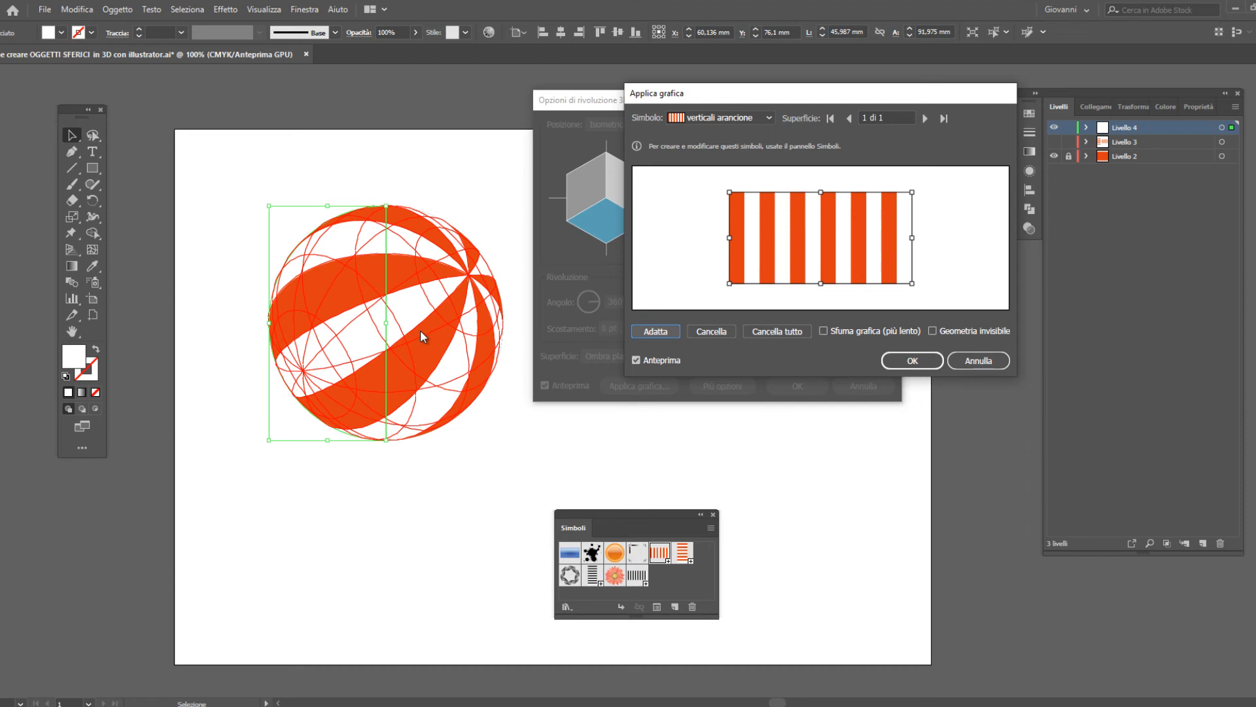
{"action": "left_click", "coordinate": [912, 361]}
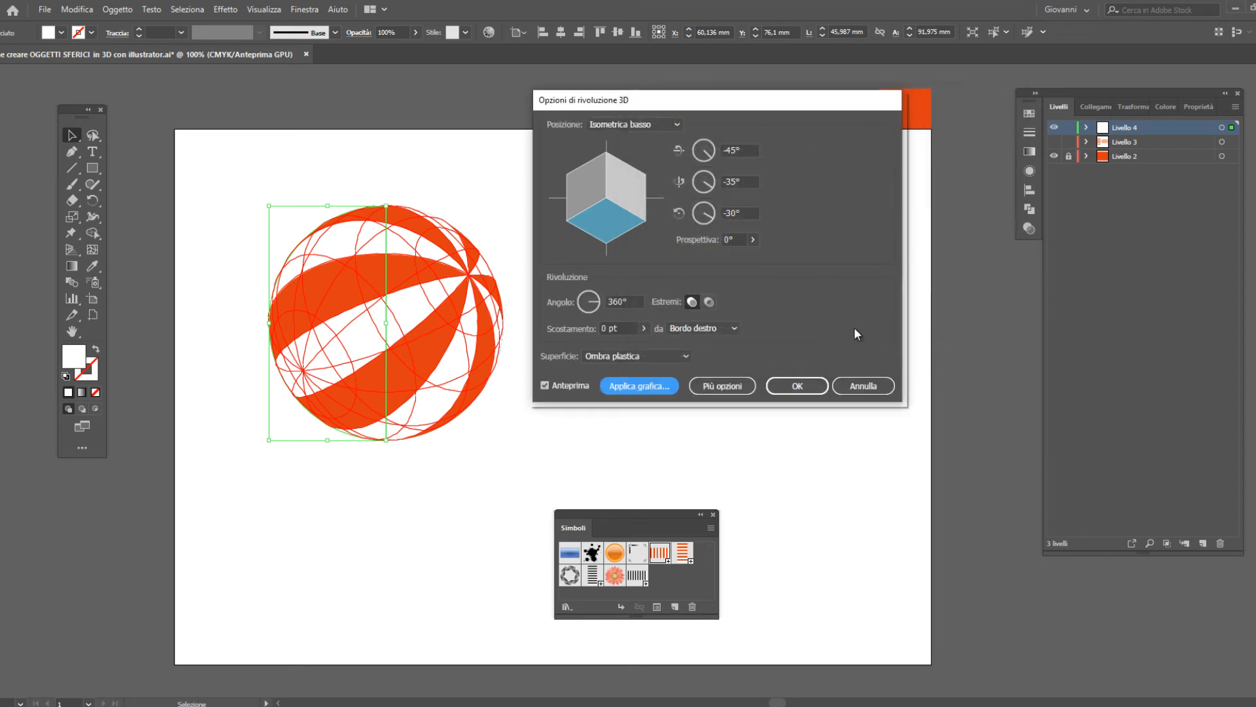
{"action": "left_click", "coordinate": [785, 390]}
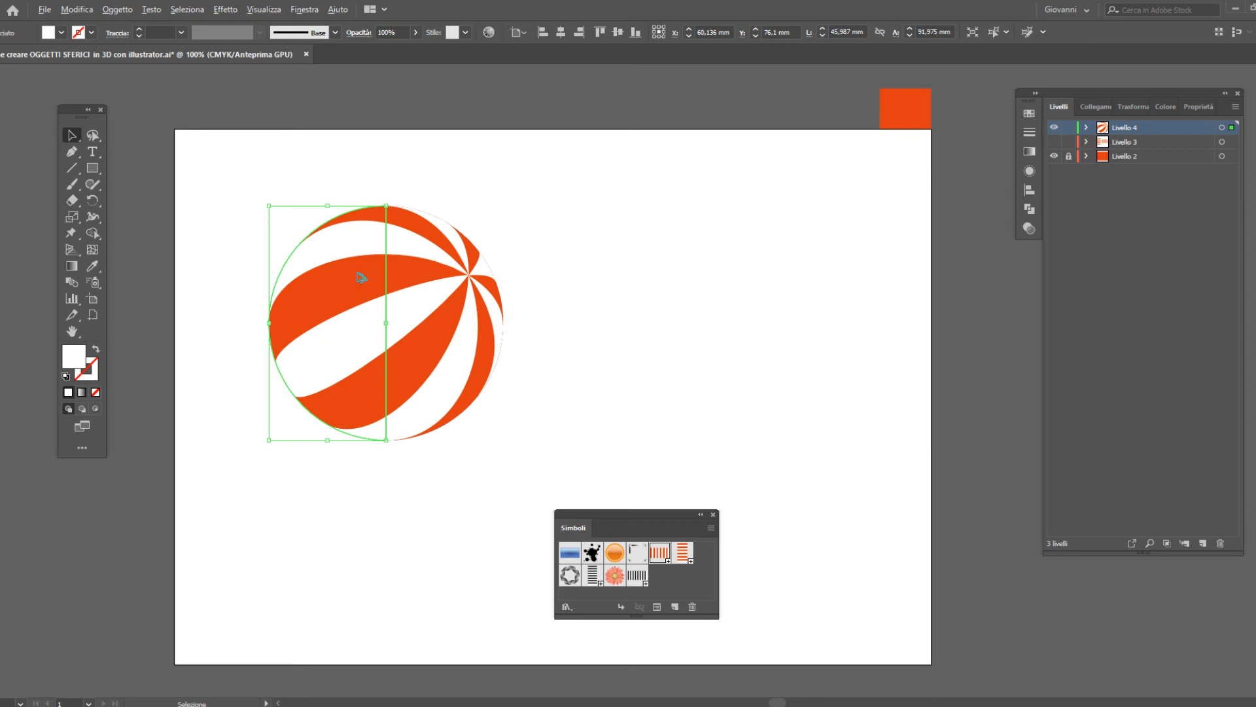
Place a copy of the striped sphere to the right of the original and open the copy's 3D revolve settings with preview enabled.
{"action": "left_click_drag", "start_coordinate": [361, 278], "coordinate": [733, 250]}
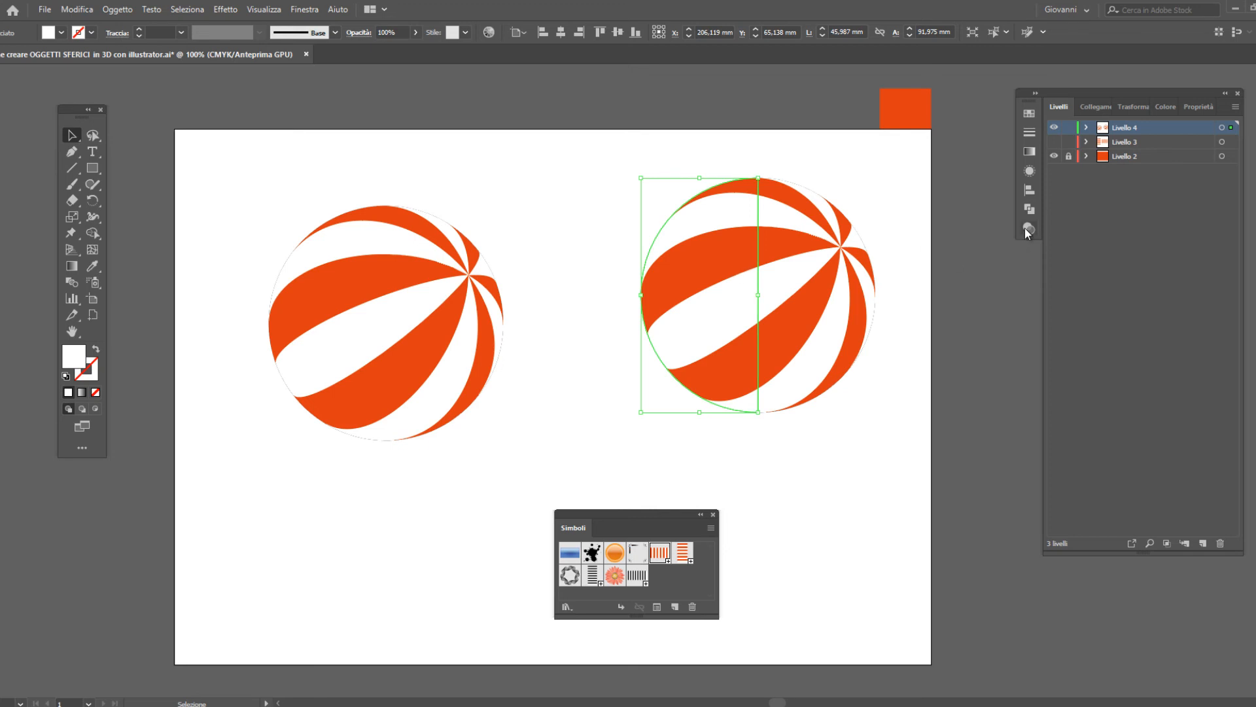
{"action": "left_click", "coordinate": [1030, 171]}
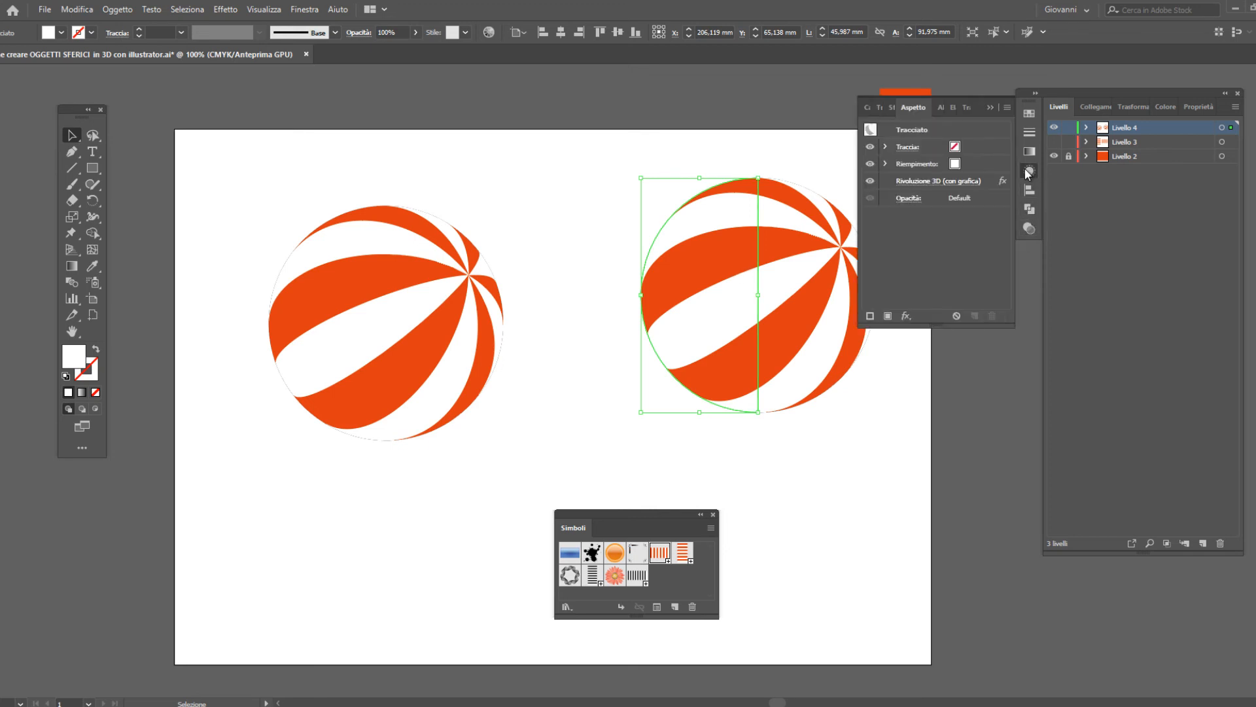
{"action": "left_click", "coordinate": [927, 184]}
{"action": "left_click_drag", "start_coordinate": [747, 111], "coordinate": [1029, 109]}
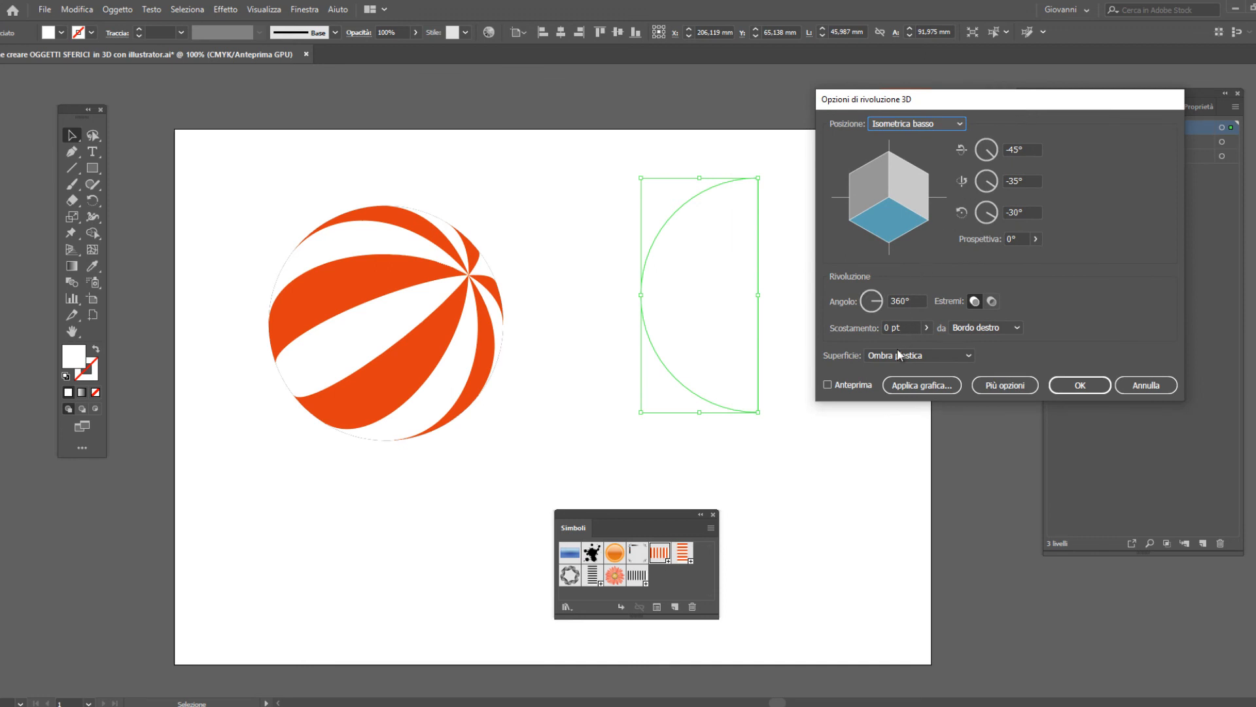
{"action": "left_click", "coordinate": [855, 386]}
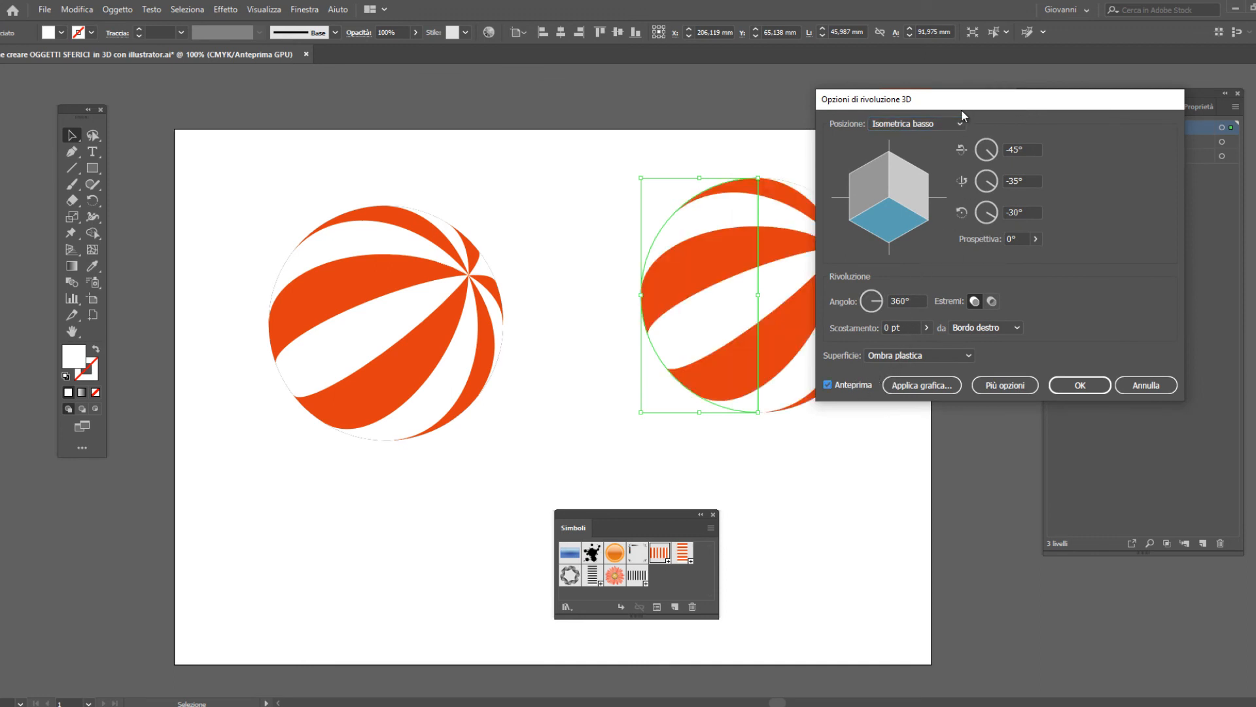
{"action": "left_click_drag", "start_coordinate": [960, 108], "coordinate": [1022, 96]}
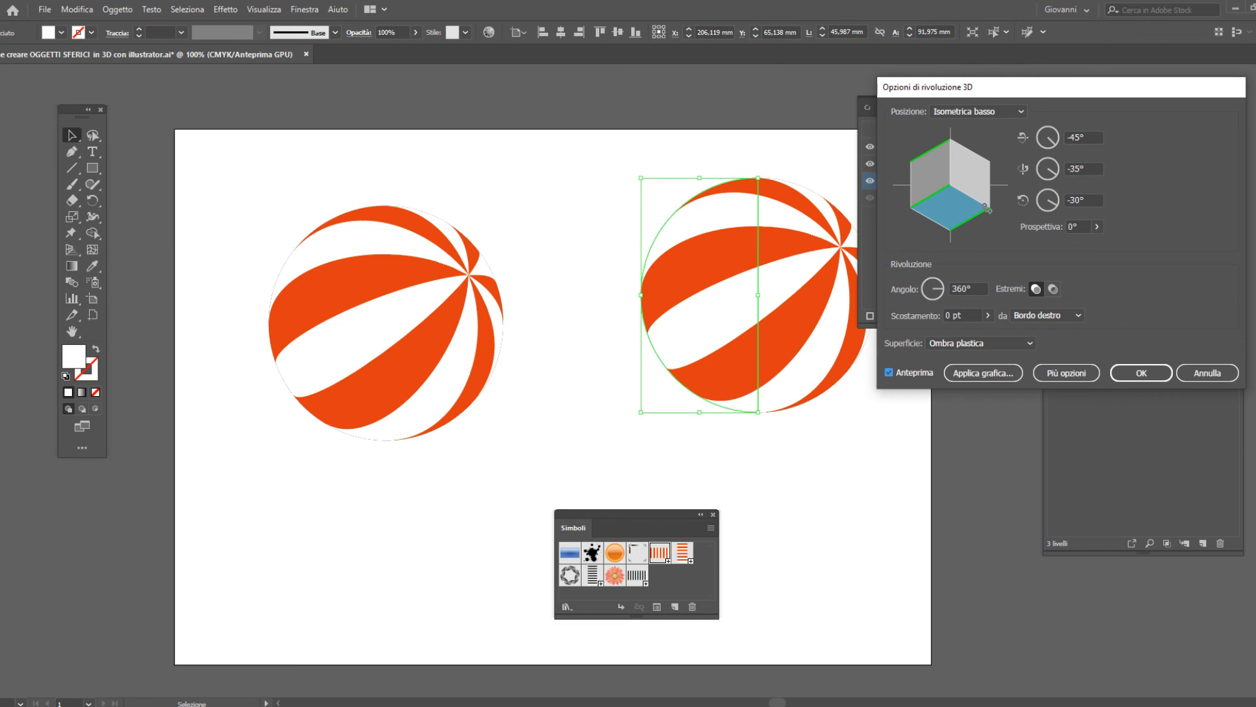
Replace the copied sphere's mapped artwork with the "orizzontali arancioni" symbol, scaled to fit the surface.
{"action": "left_click", "coordinate": [996, 374]}
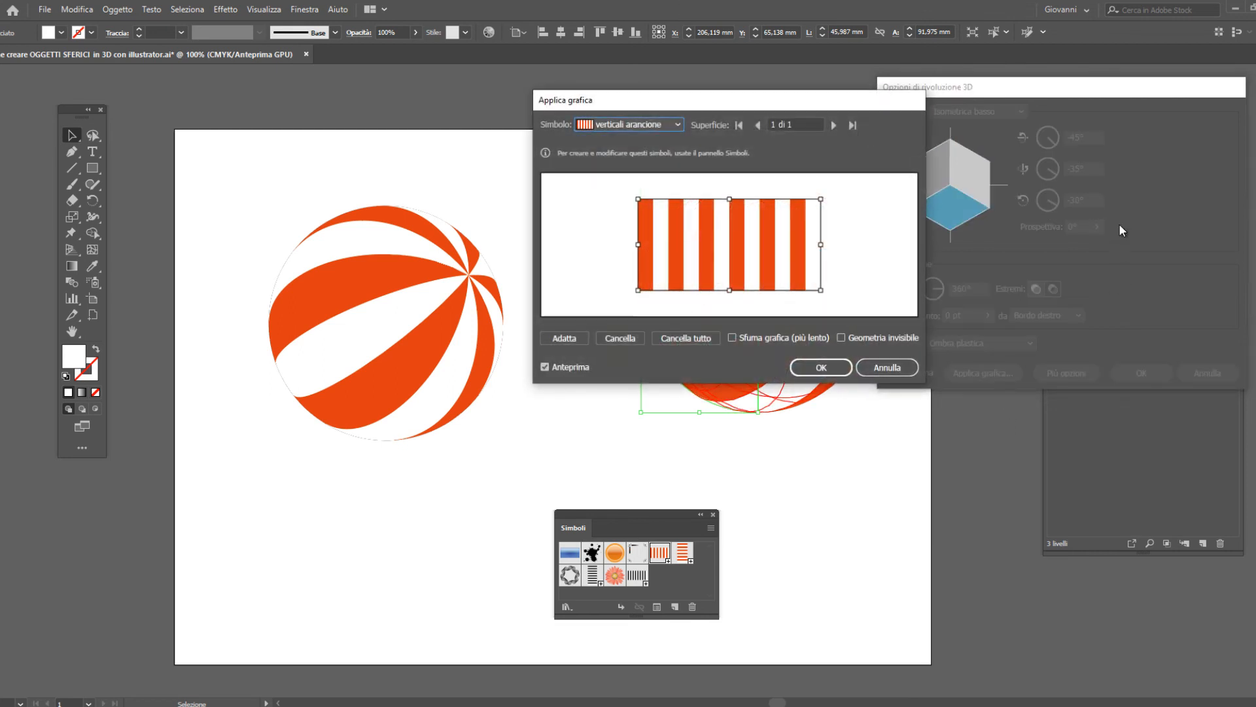
{"action": "left_click_drag", "start_coordinate": [725, 99], "coordinate": [1025, 100]}
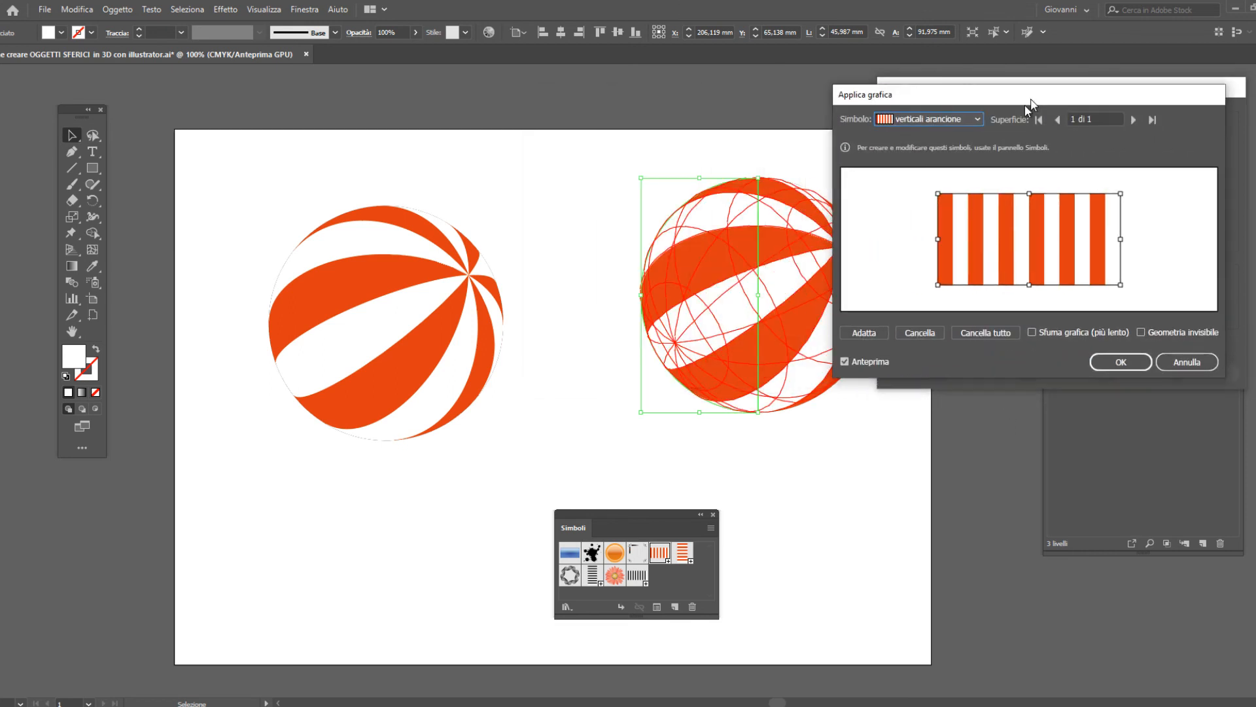
{"action": "left_click", "coordinate": [955, 119]}
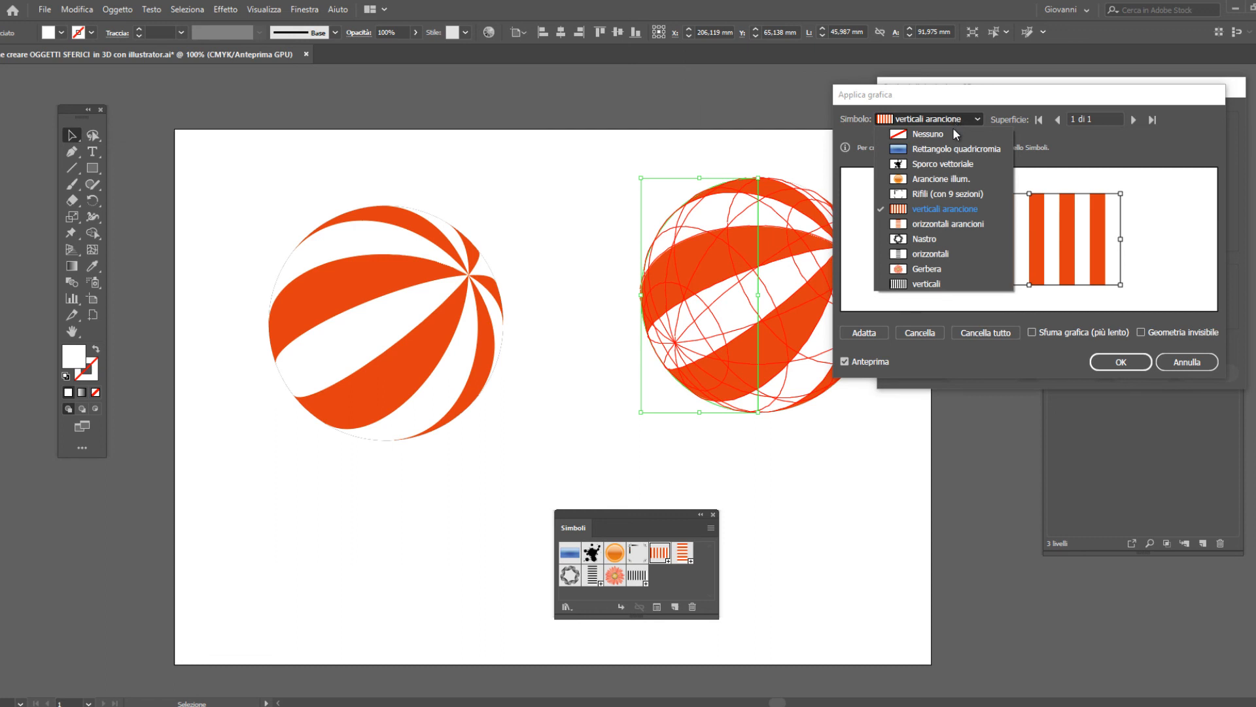
{"action": "left_click", "coordinate": [947, 222]}
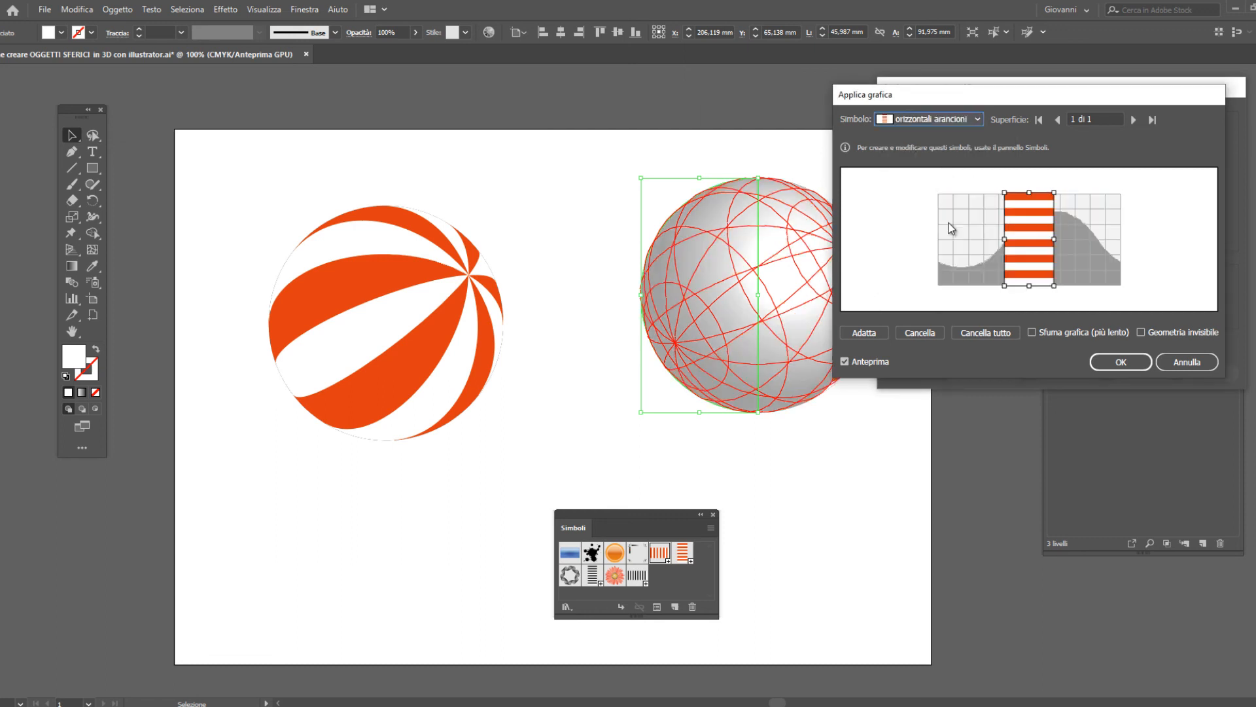
{"action": "left_click_drag", "start_coordinate": [962, 104], "coordinate": [1041, 87]}
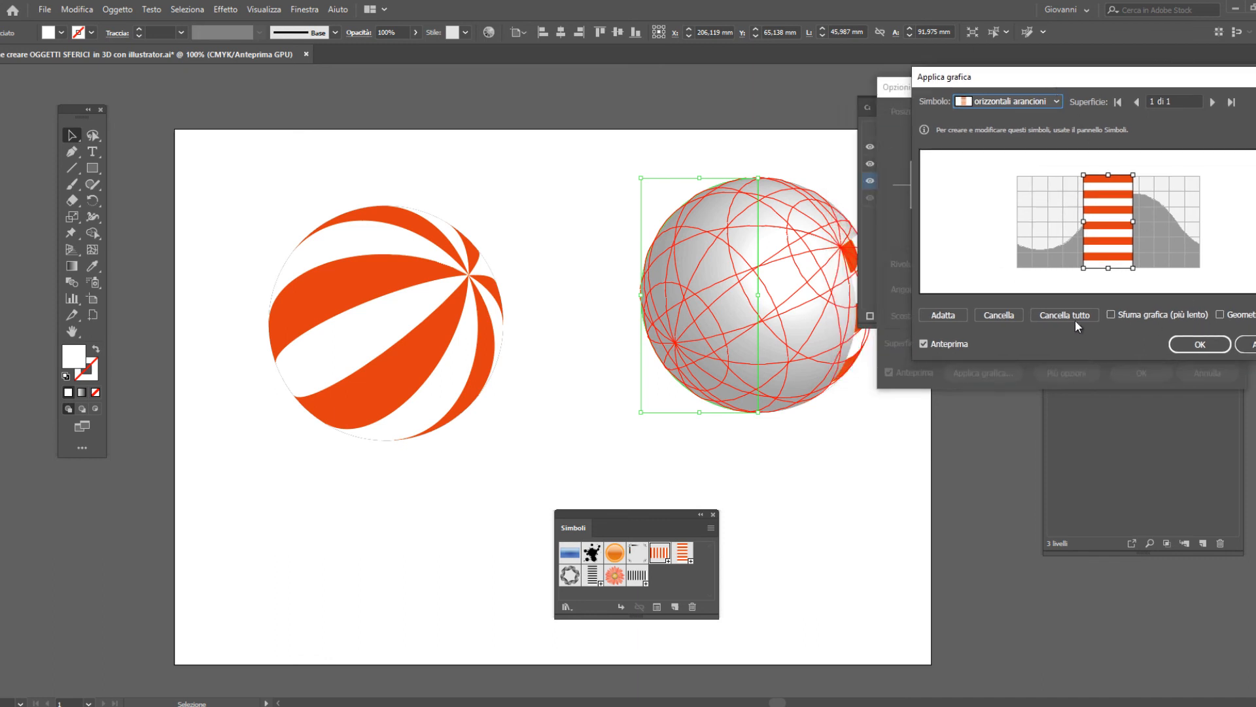
{"action": "left_click", "coordinate": [945, 314]}
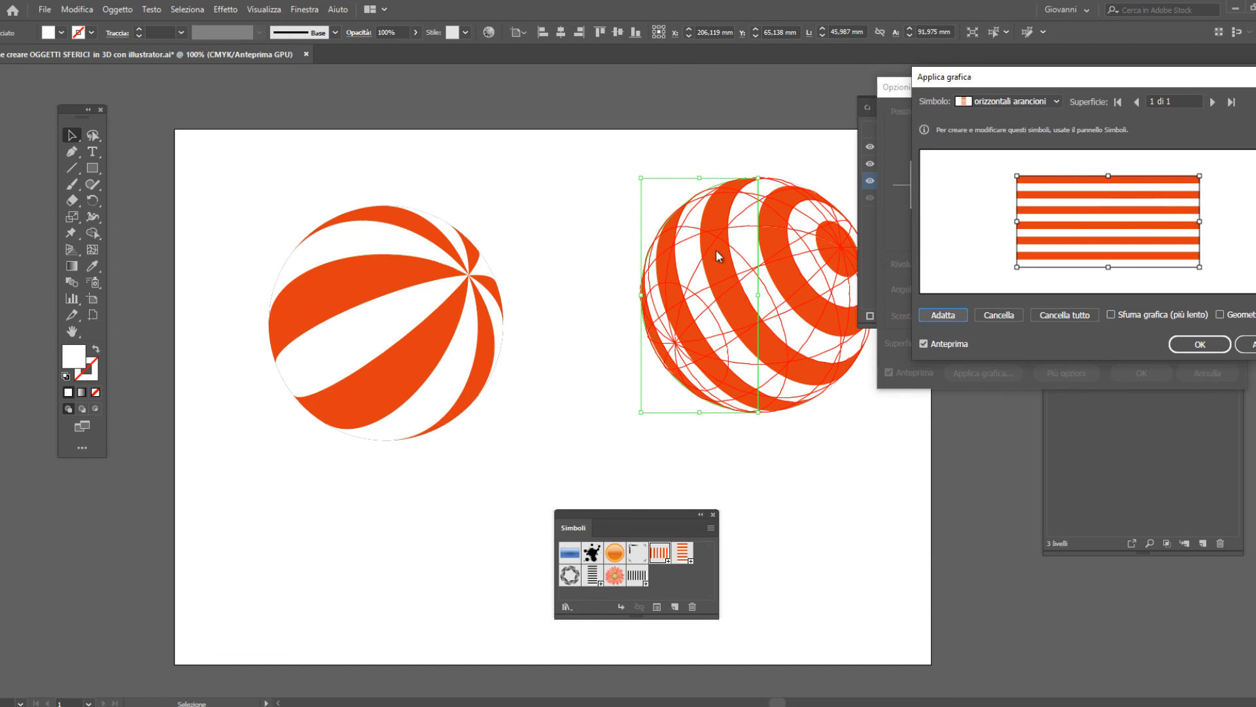
{"action": "left_click", "coordinate": [1200, 344]}
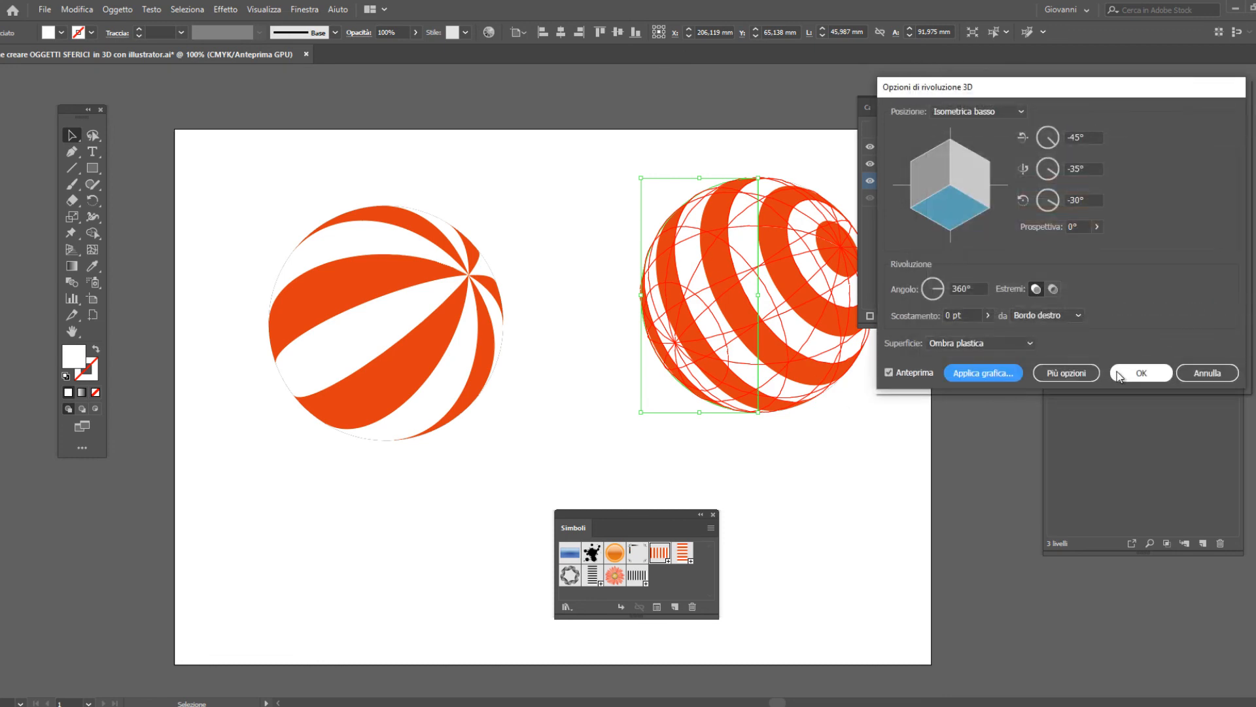
Apply the 3D revolve settings with the horizontal stripe artwork to the copied sphere.
{"action": "left_click", "coordinate": [1129, 372]}
{"action": "left_click", "coordinate": [1029, 170]}
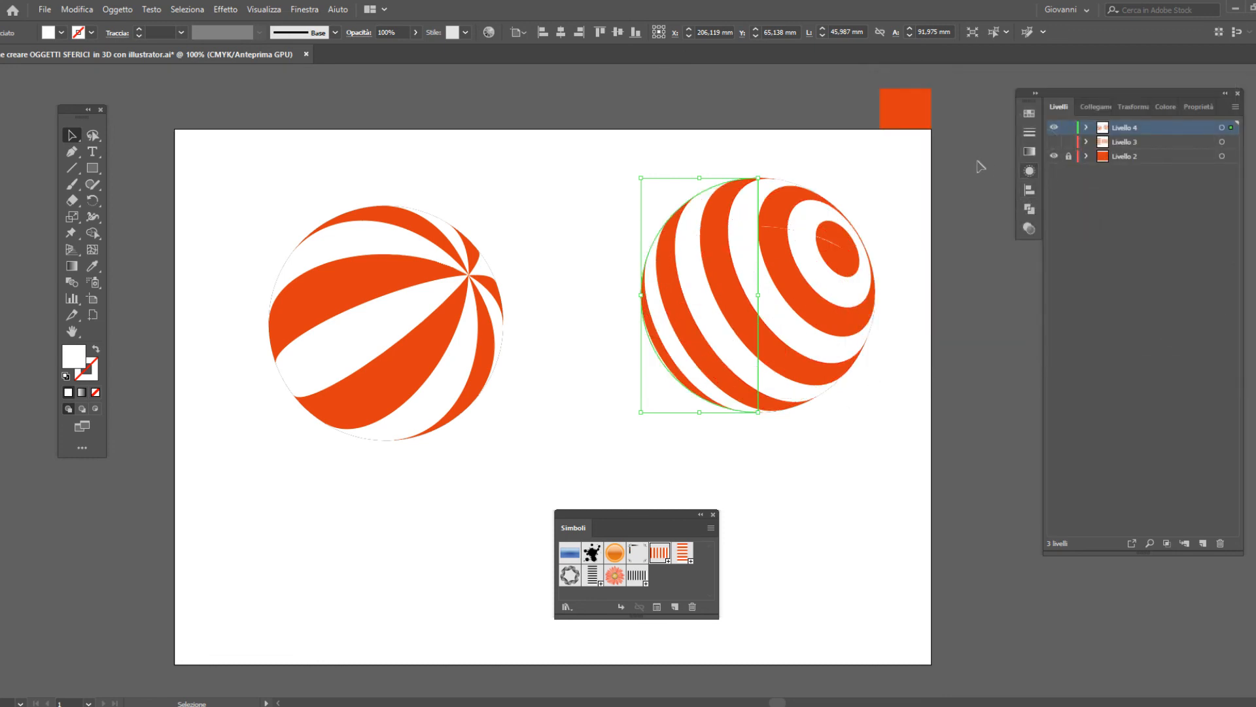
Expand the appearance (Espandi aspetto) of both striped spheres together and leave them deselected.
{"action": "left_click", "coordinate": [401, 287]}
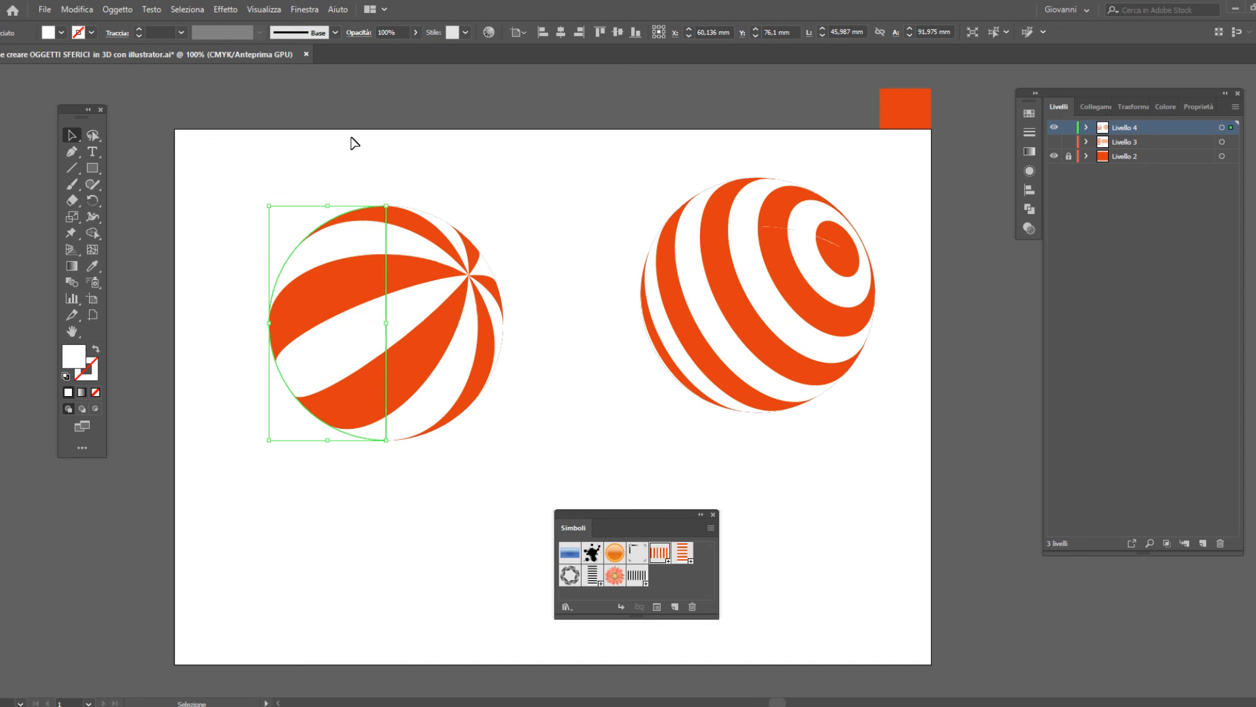
{"action": "left_click_drag", "start_coordinate": [351, 140], "coordinate": [822, 347]}
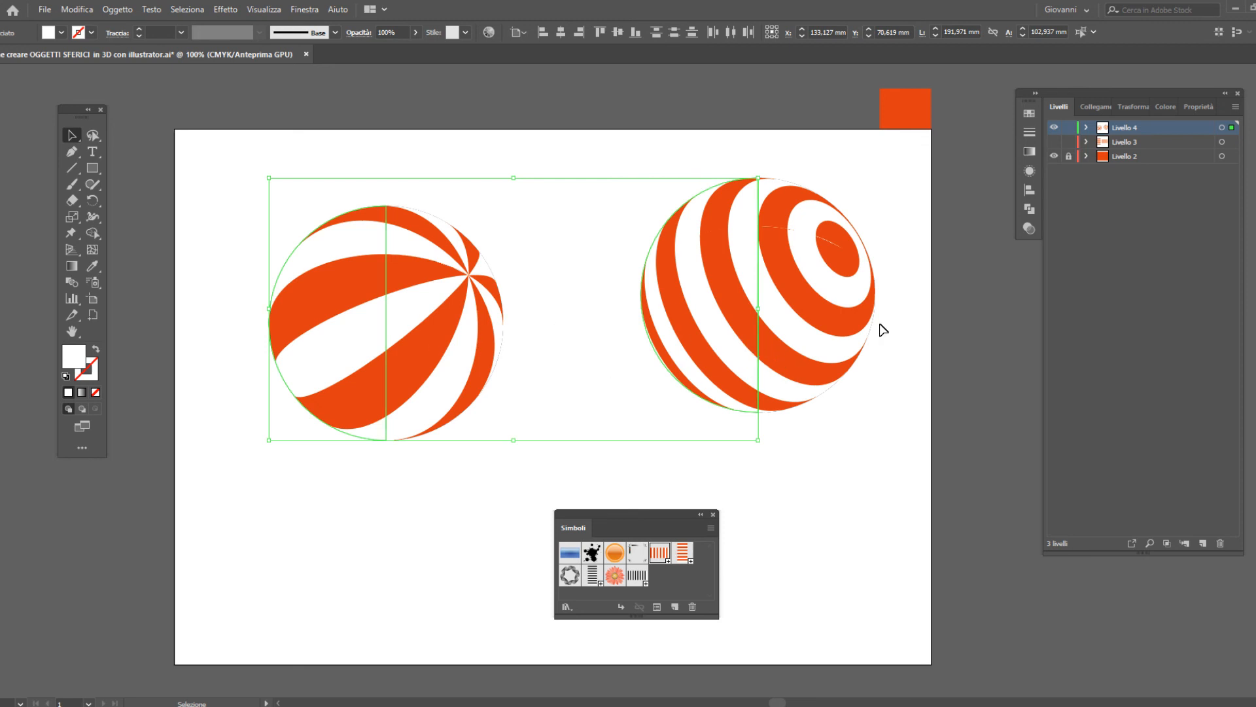
{"action": "left_click", "coordinate": [123, 11]}
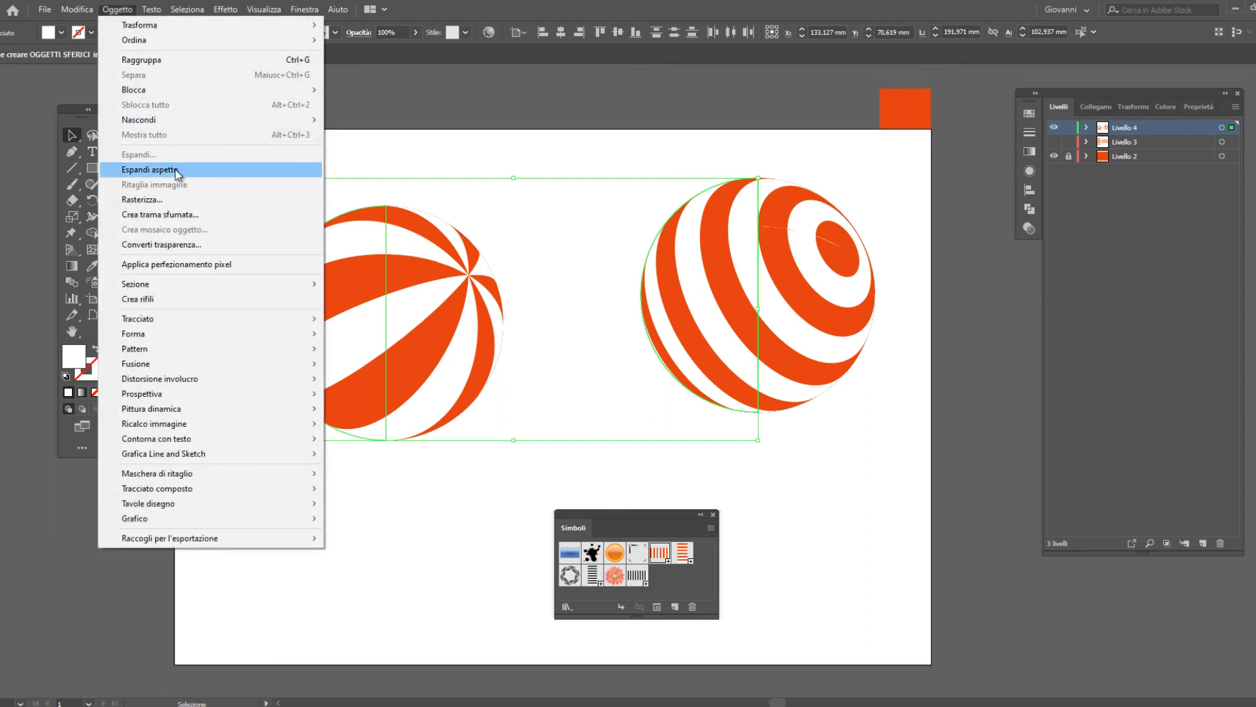
{"action": "left_click", "coordinate": [177, 172]}
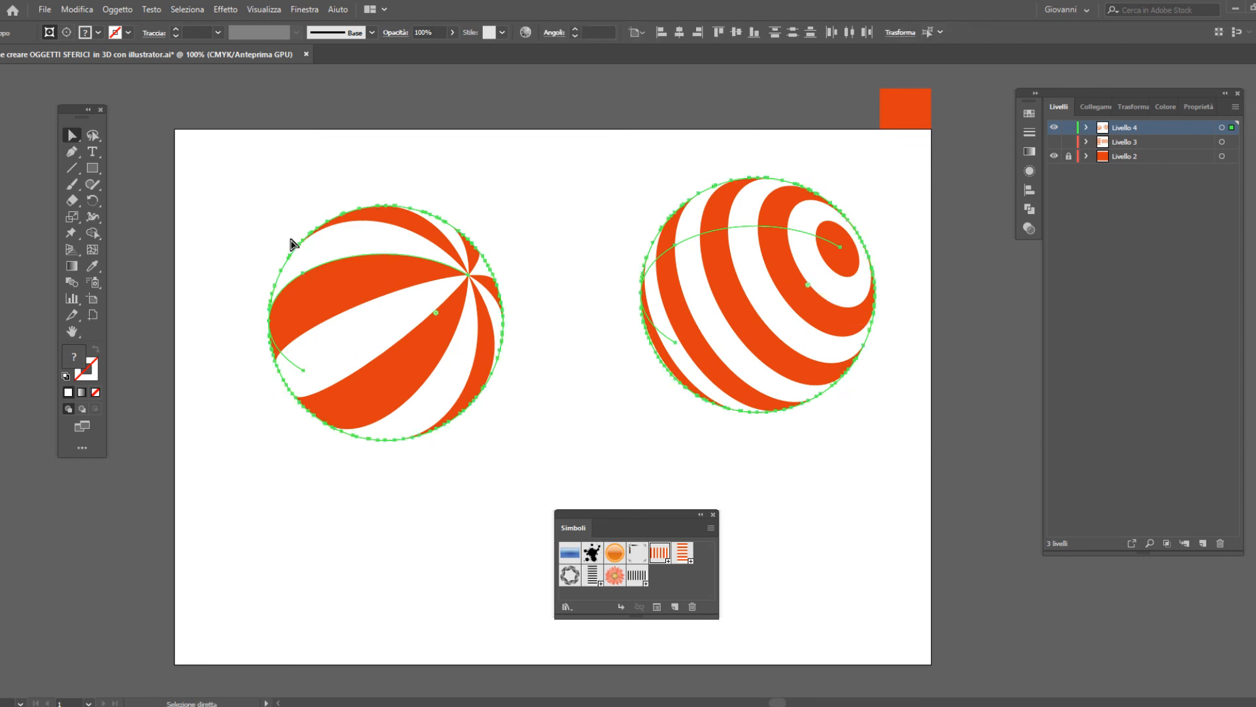
{"action": "left_click", "coordinate": [471, 130]}
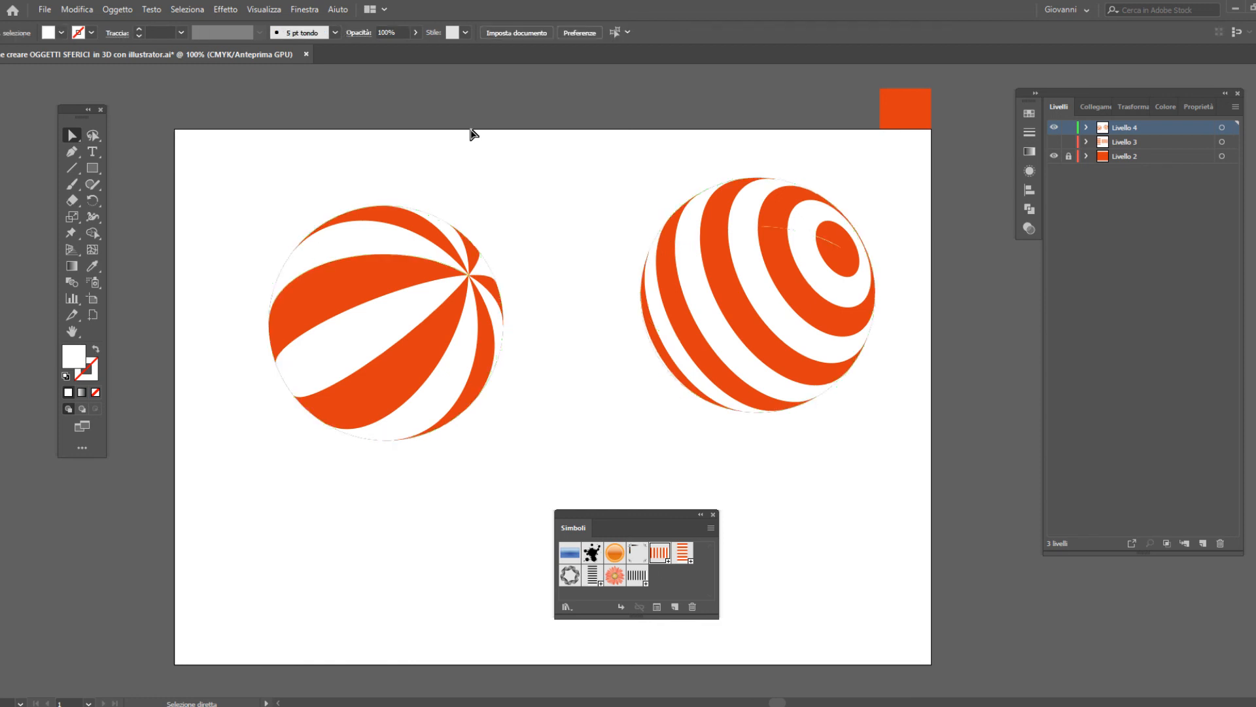